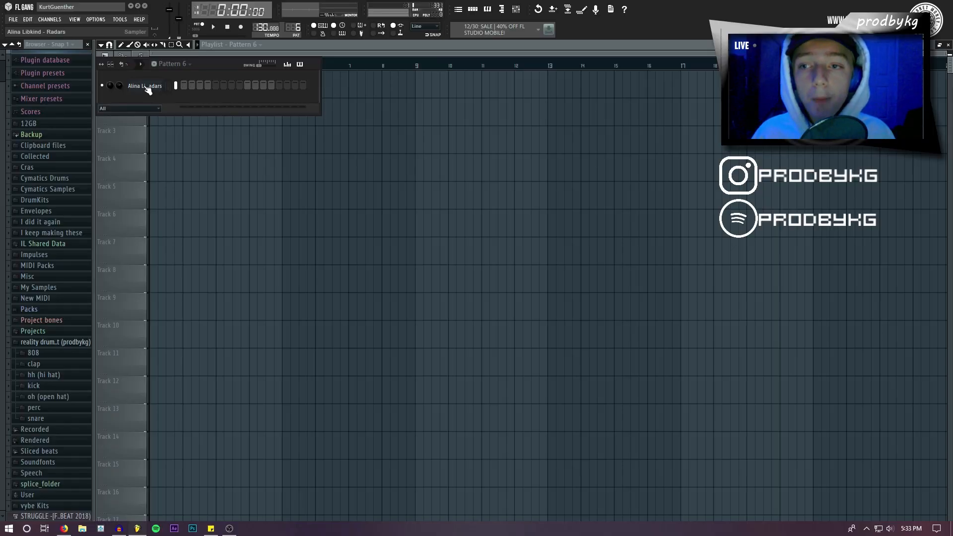
# Open the Radars sample's channel settings and place its waveform as an audio clip at the start of Track 1.
pyautogui.click(147, 88)
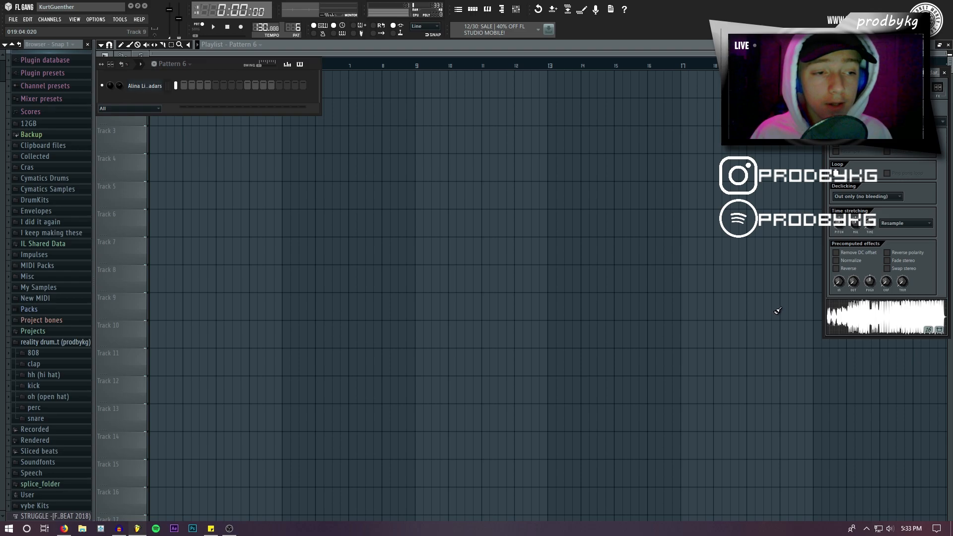
pyautogui.moveTo(854, 326); pyautogui.dragTo(244, 90)
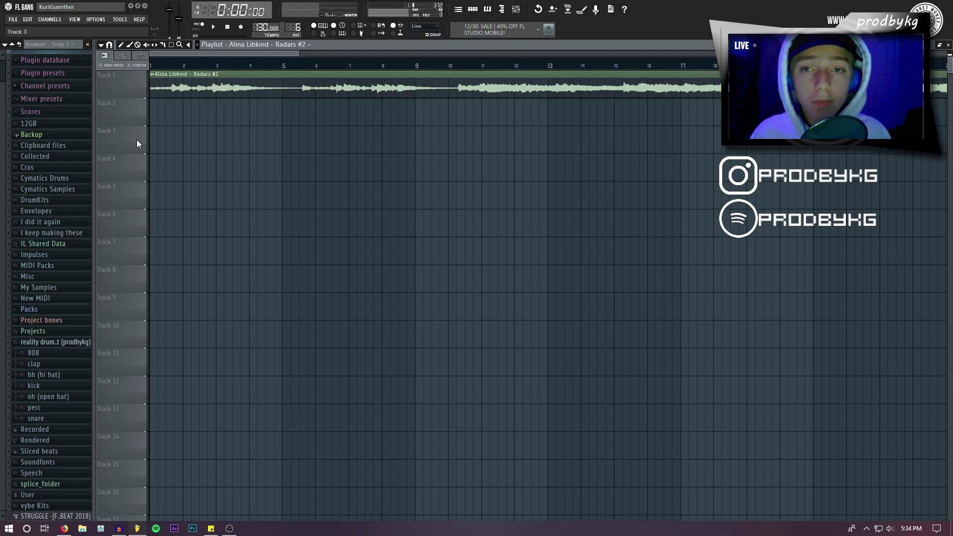
# Slice the silent beginning off the Radars clip on Track 1 and align the trimmed clip with the start of bar 1.
pyautogui.scroll(6, 153, 103)
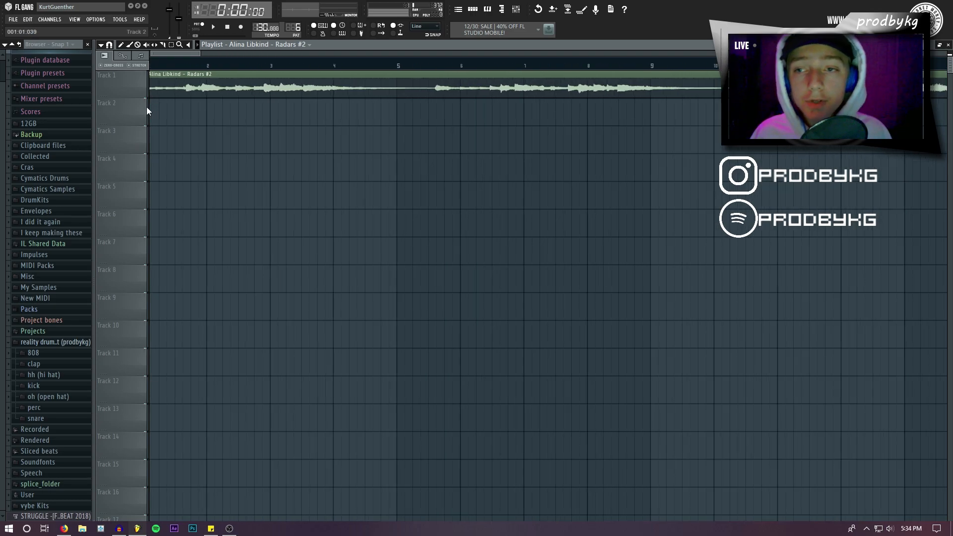
pyautogui.click(165, 45)
pyautogui.scroll(5, 161, 92)
pyautogui.click(183, 94)
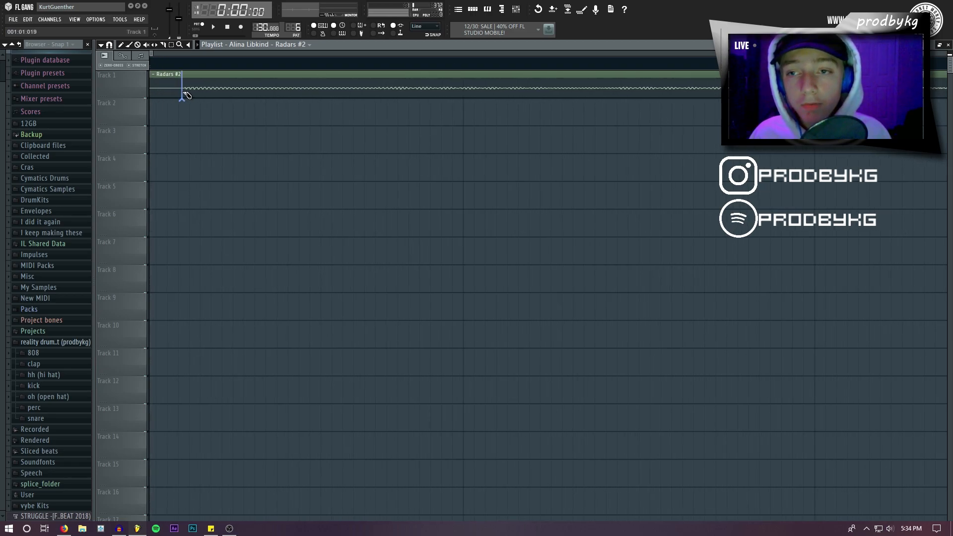
pyautogui.scroll(-5, 183, 94)
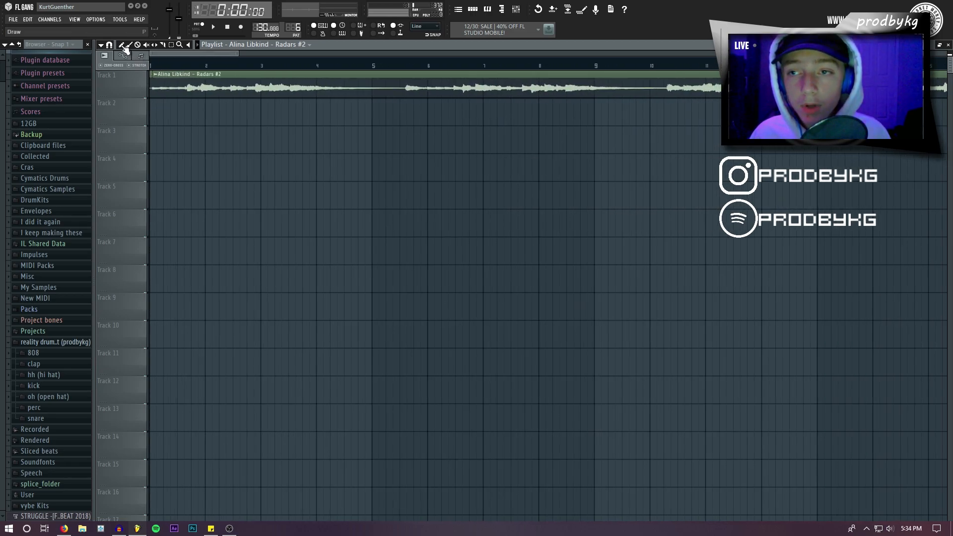
pyautogui.scroll(-4, 191, 106)
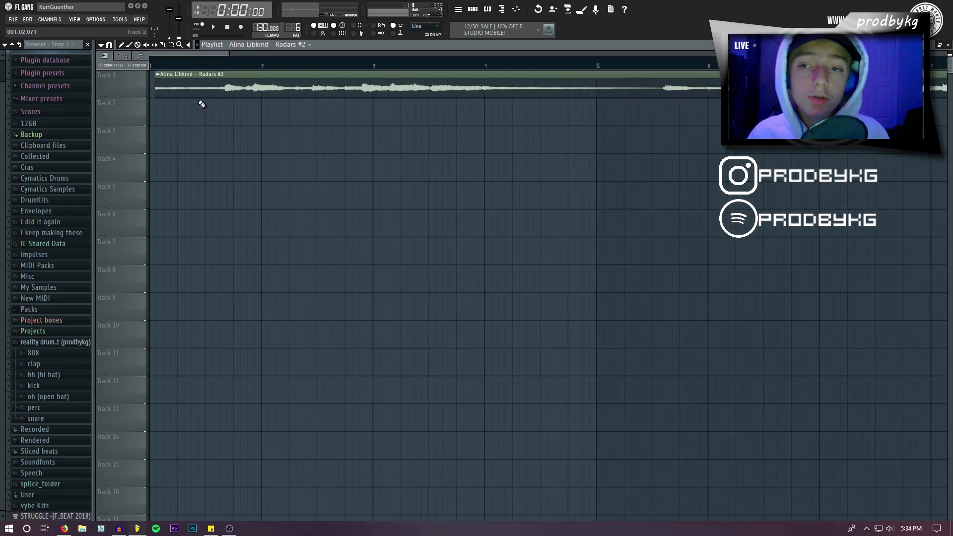
pyautogui.moveTo(214, 82); pyautogui.dragTo(148, 84)
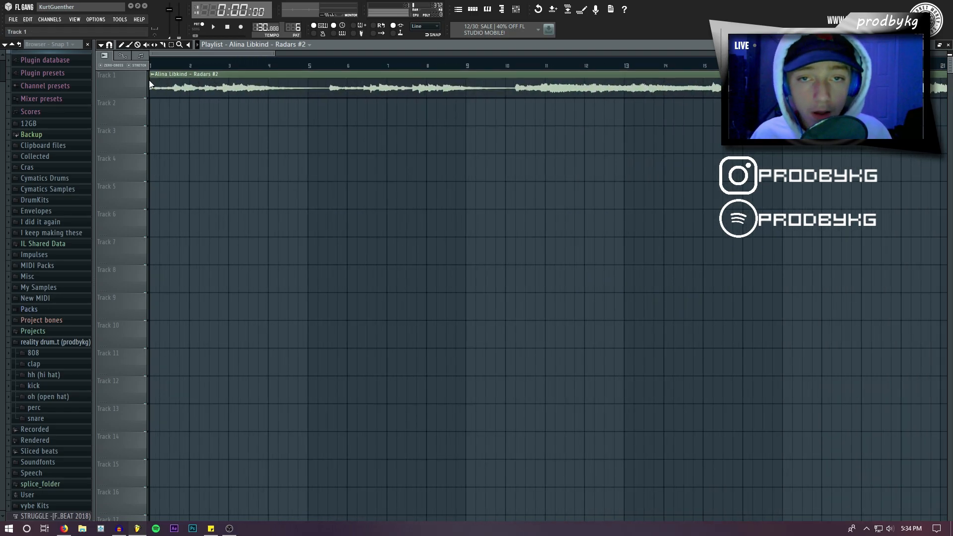
pyautogui.scroll(-2, 149, 92)
pyautogui.scroll(2, 149, 92)
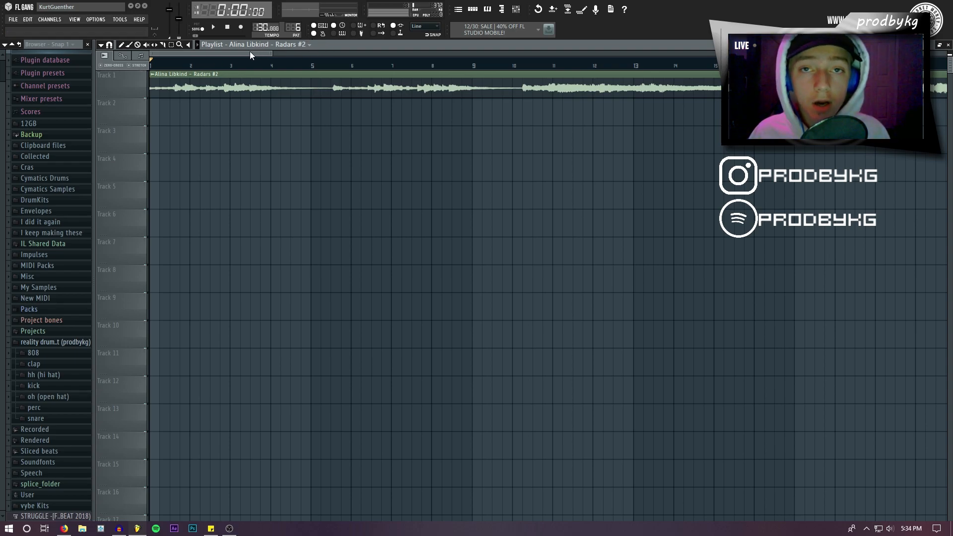
# Listen to the trimmed Radars clip from the start and open the tempo tapper.
pyautogui.press('space')
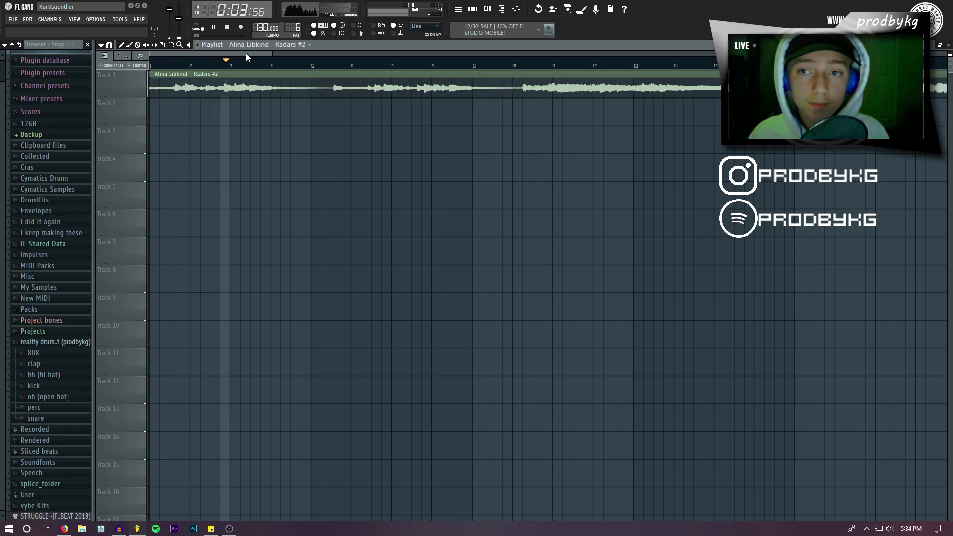
pyautogui.press('space')
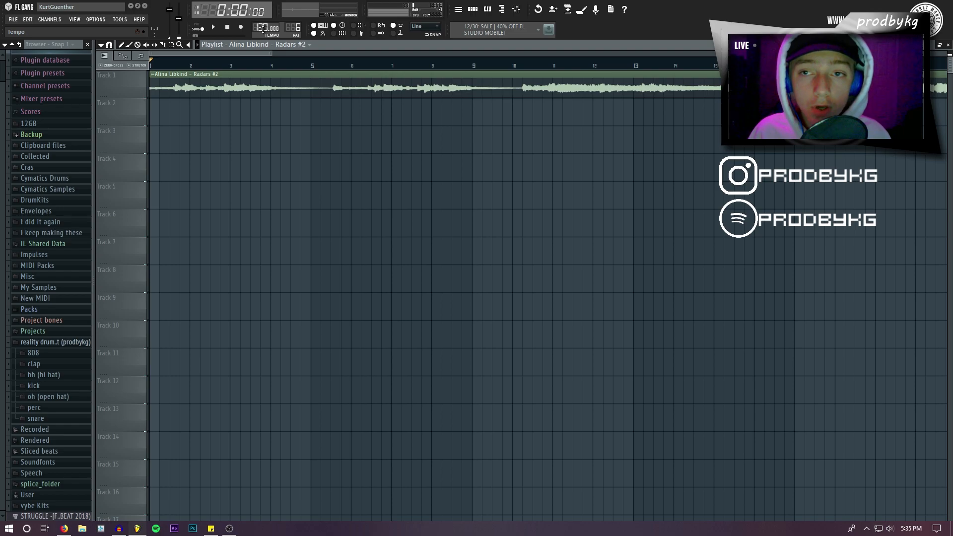
pyautogui.rightClick(263, 28)
pyautogui.click(350, 34)
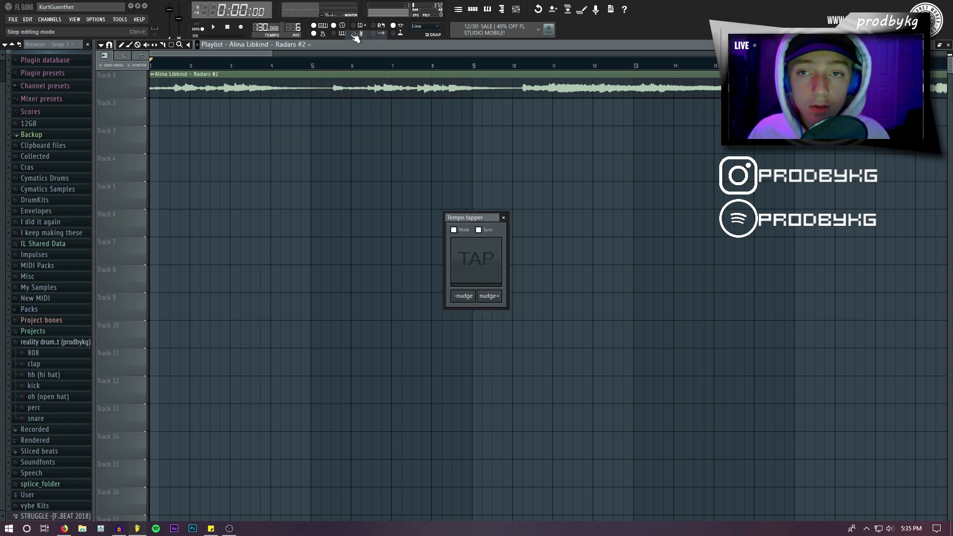
pyautogui.press('space')
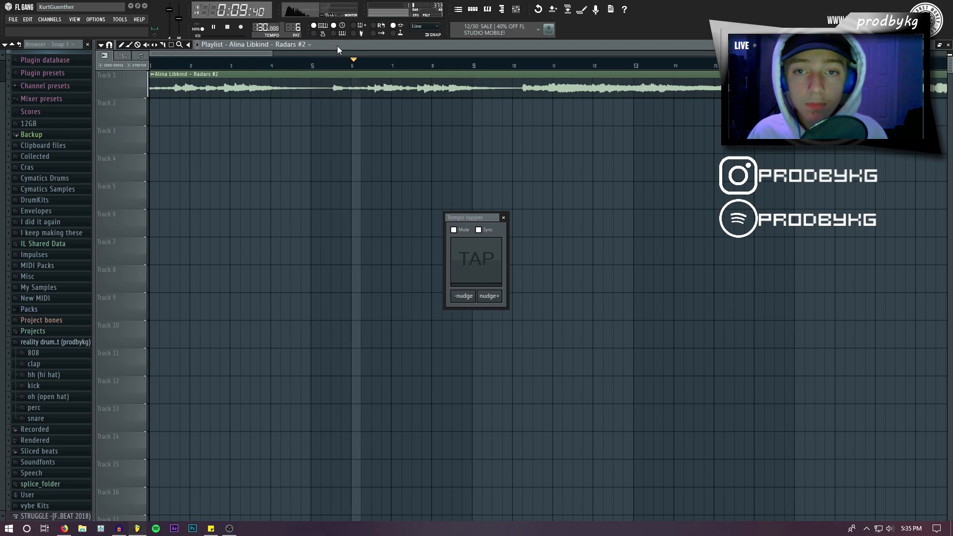
pyautogui.press('space')
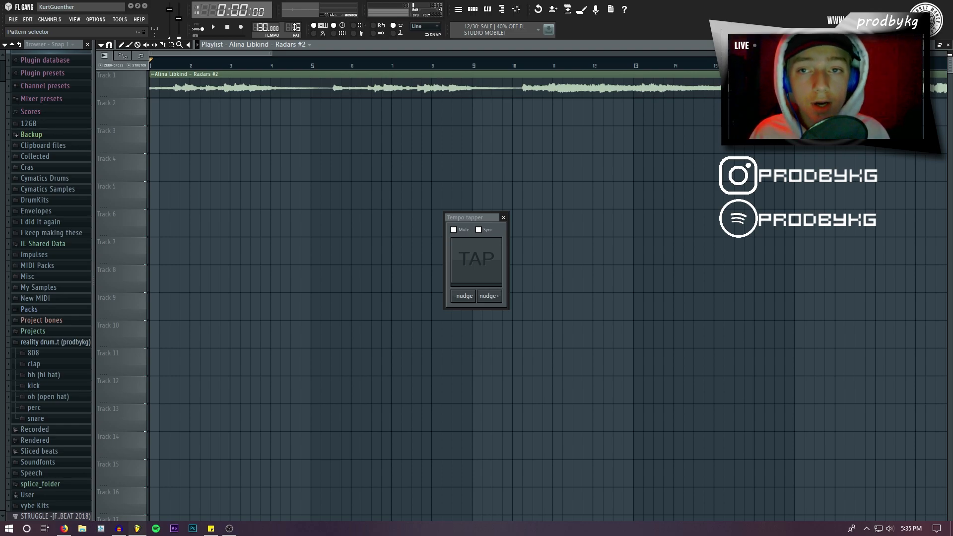
pyautogui.rightClick(263, 27)
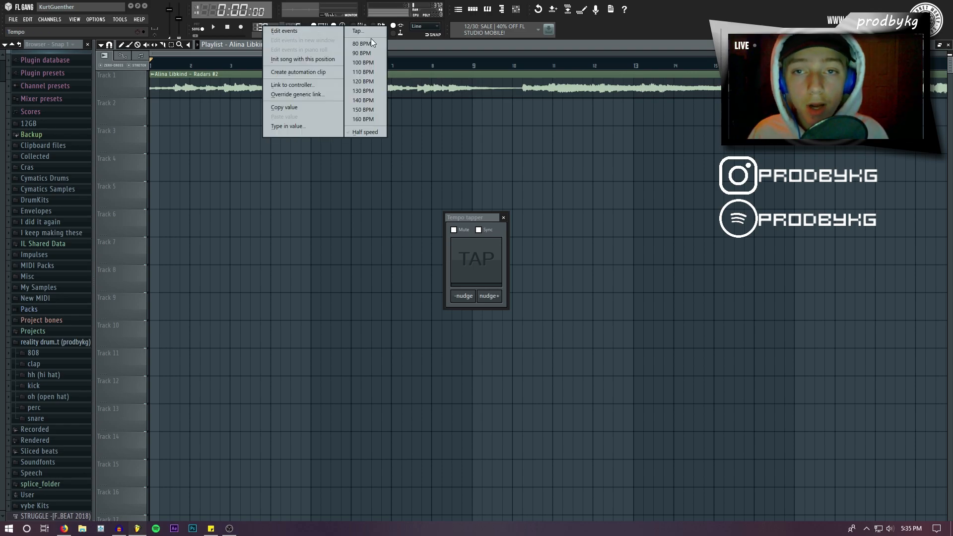
pyautogui.click(403, 44)
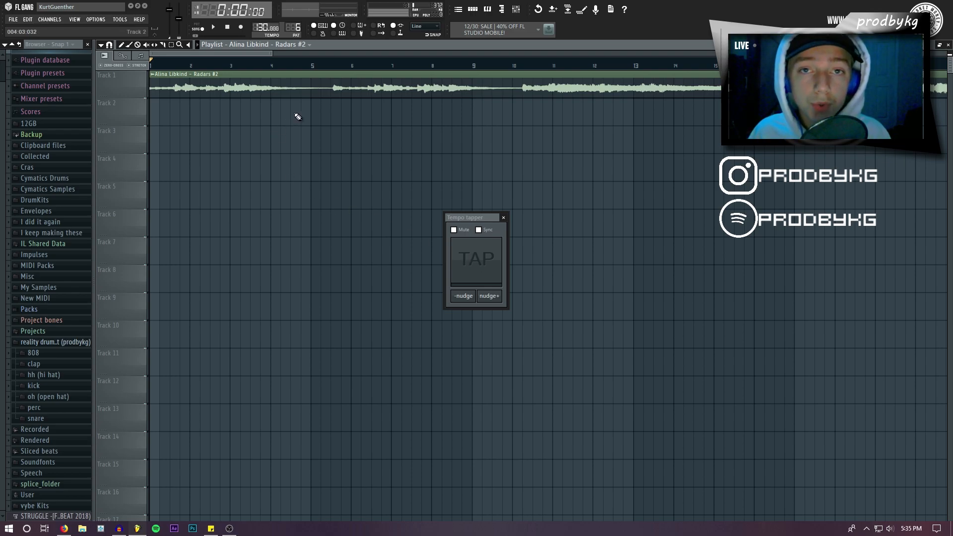
# Tap the beat along with the playing sample to set the project tempo to 105 BPM, and close the tempo tapper.
pyautogui.press('space')
pyautogui.click(468, 250)
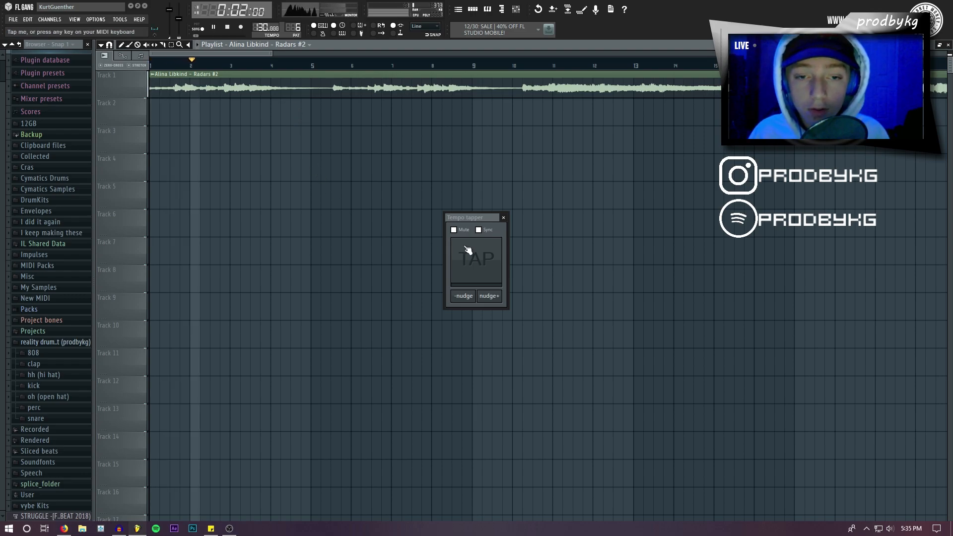
pyautogui.click(468, 249)
pyautogui.click(467, 249)
pyautogui.click(467, 250)
pyautogui.click(467, 249)
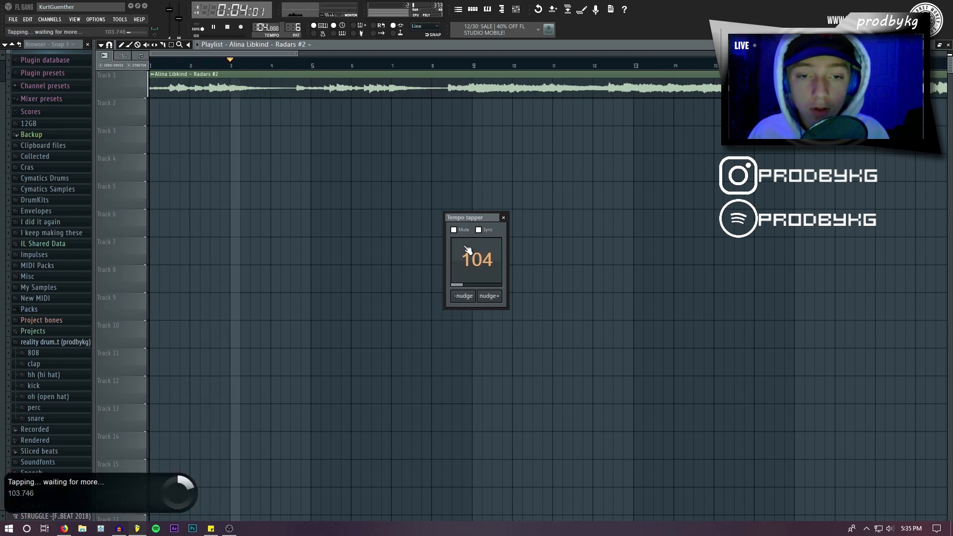
pyautogui.click(467, 250)
pyautogui.click(467, 249)
pyautogui.click(468, 250)
pyautogui.press('space')
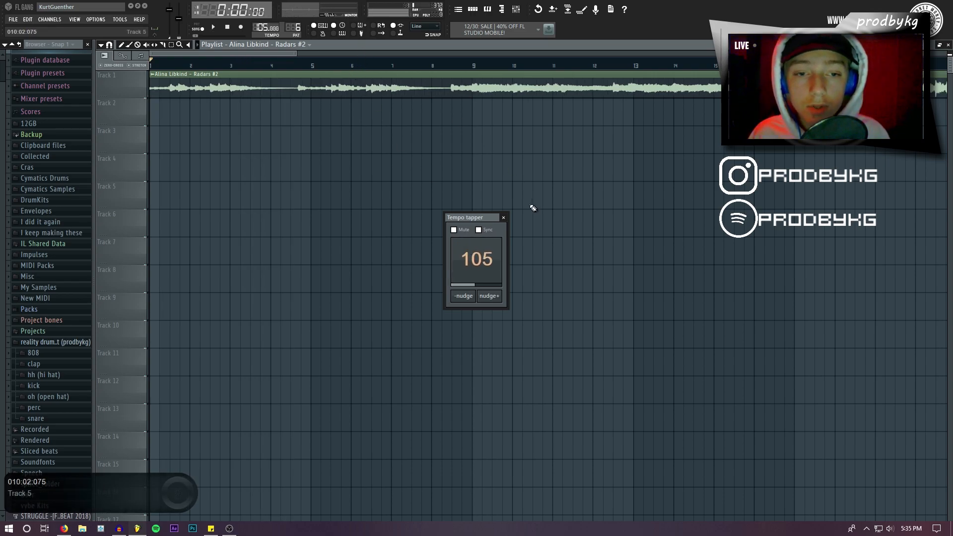
pyautogui.click(503, 217)
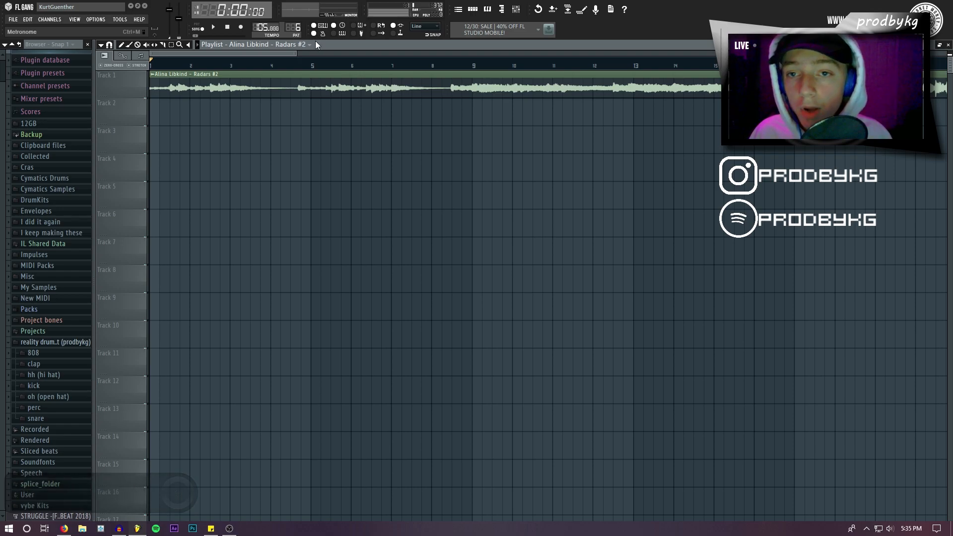
# Play the clip to check its timing, slice it at bar 5 and delete the part after the cut.
pyautogui.press('space')
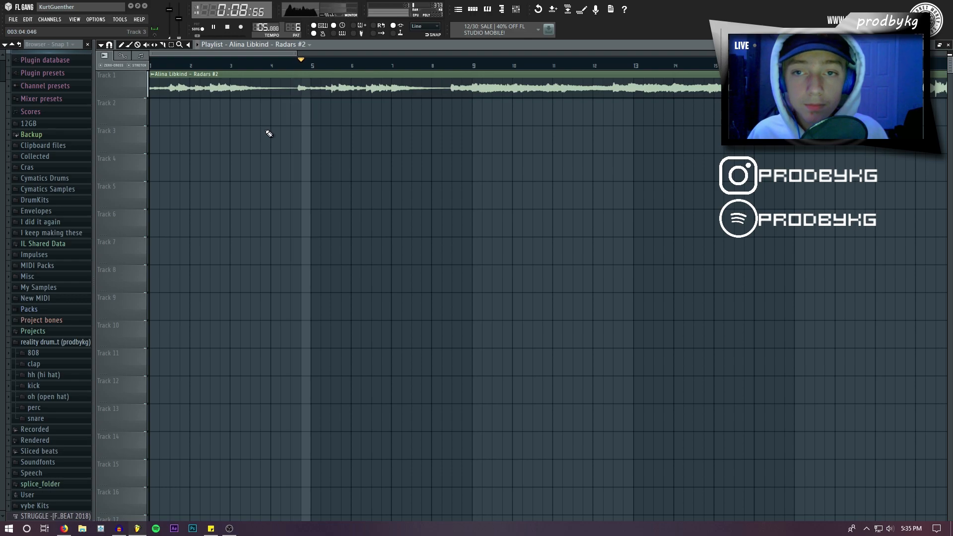
pyautogui.press('space')
pyautogui.scroll(-4, 145, 108)
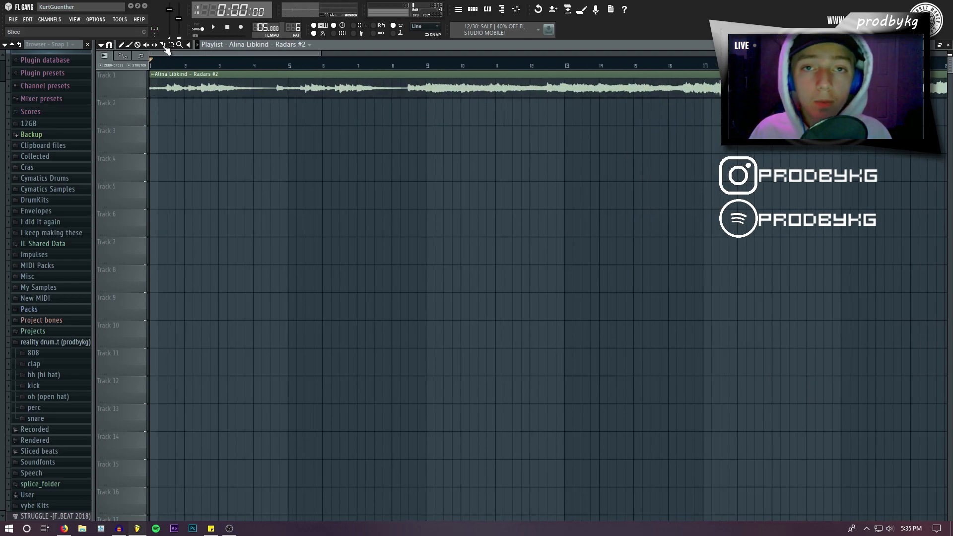
pyautogui.scroll(6, 393, 102)
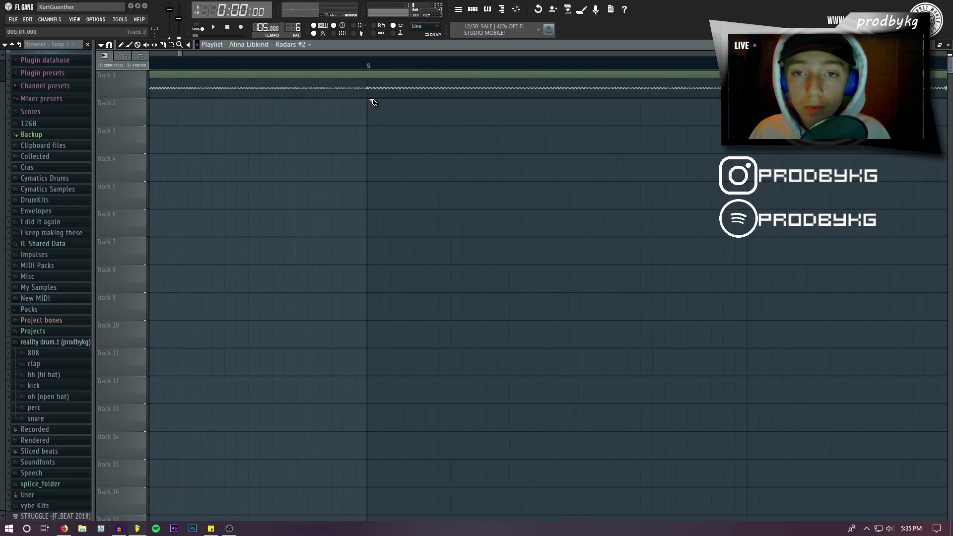
pyautogui.scroll(-1, 320, 104)
pyautogui.scroll(-3, 293, 108)
pyautogui.click(121, 46)
pyautogui.rightClick(464, 93)
pyautogui.scroll(-2, 464, 104)
pyautogui.moveTo(237, 68); pyautogui.dragTo(130, 64)
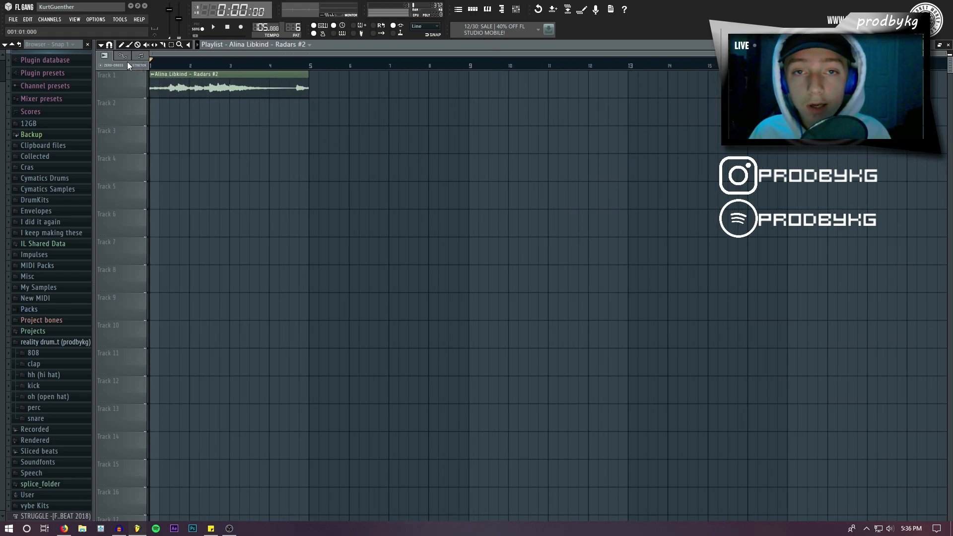
# Remove the Fruity Limiter effect from the master mixer track and close the mixer.
pyautogui.click(517, 10)
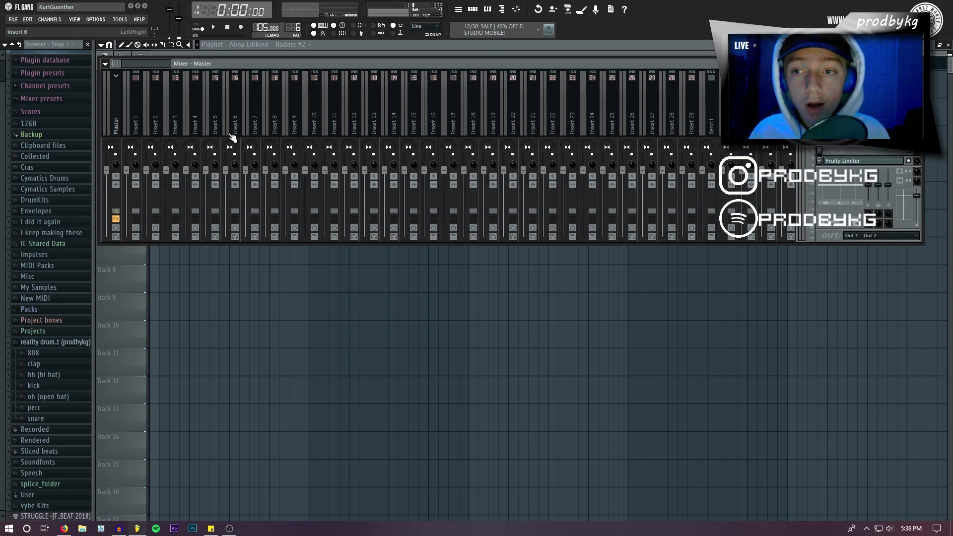
pyautogui.click(819, 161)
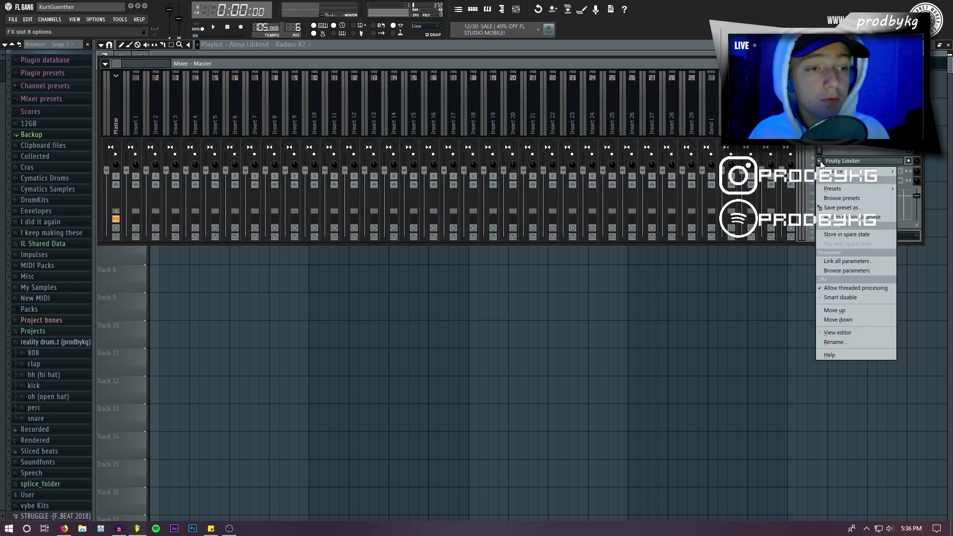
pyautogui.moveTo(836, 174)
pyautogui.click(834, 14)
pyautogui.press('F9')
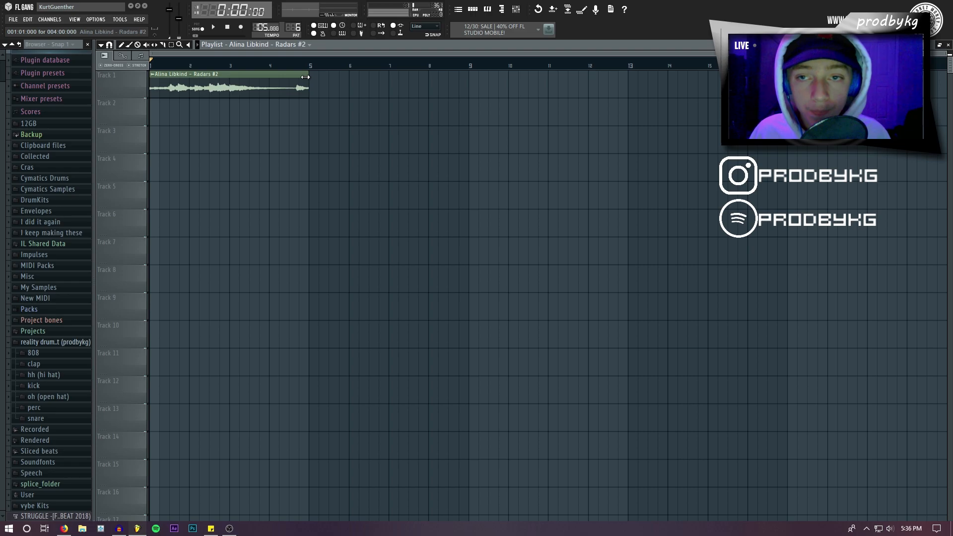
# Adjust the Radars sample's time-stretching pitch shift twice, playing the clip after each change, and close its channel settings.
pyautogui.doubleClick(160, 76)
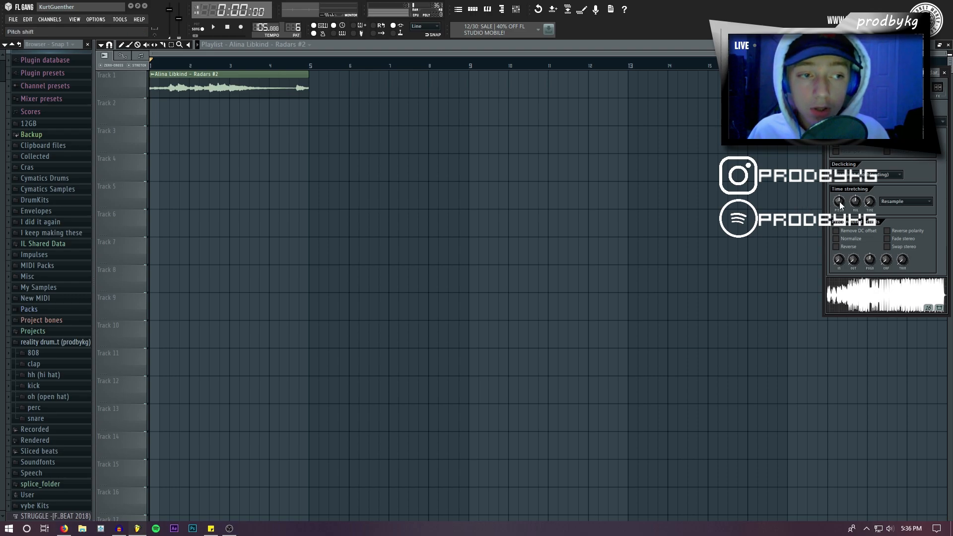
pyautogui.moveTo(839, 202); pyautogui.dragTo(838, 205)
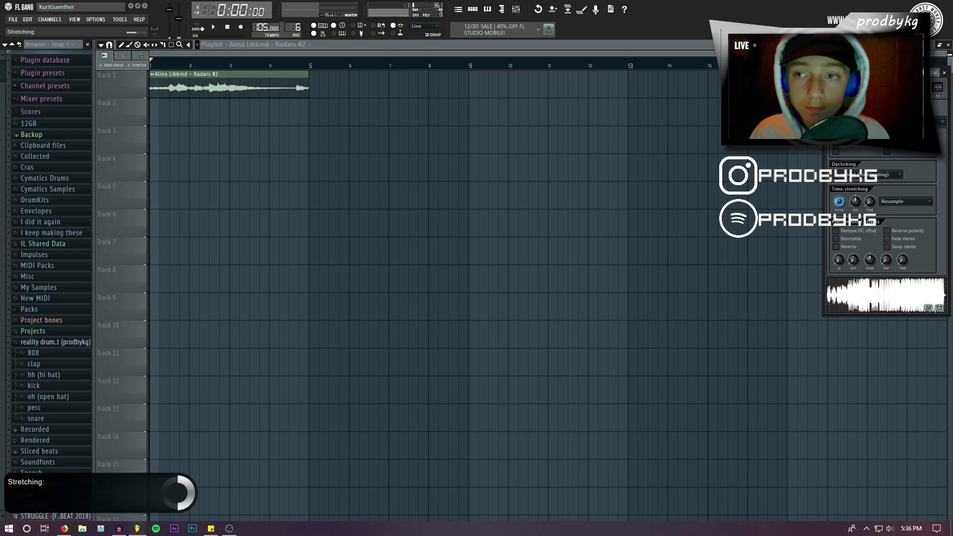
pyautogui.press('space')
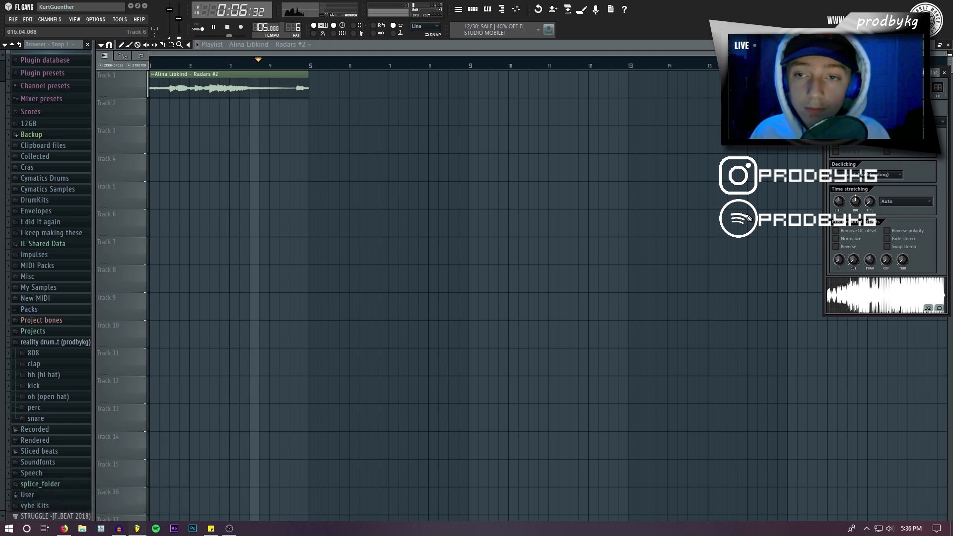
pyautogui.press('space')
pyautogui.moveTo(839, 201); pyautogui.dragTo(840, 205)
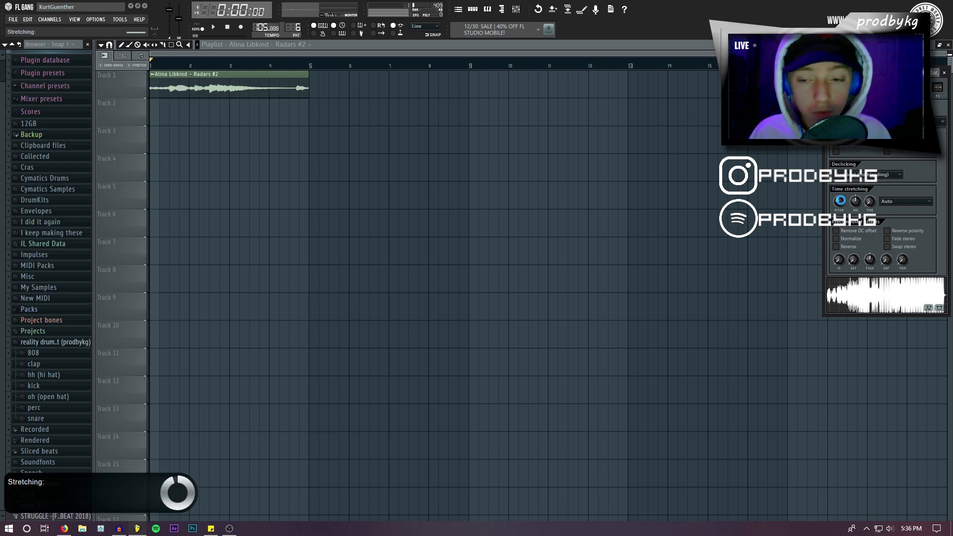
pyautogui.press('space')
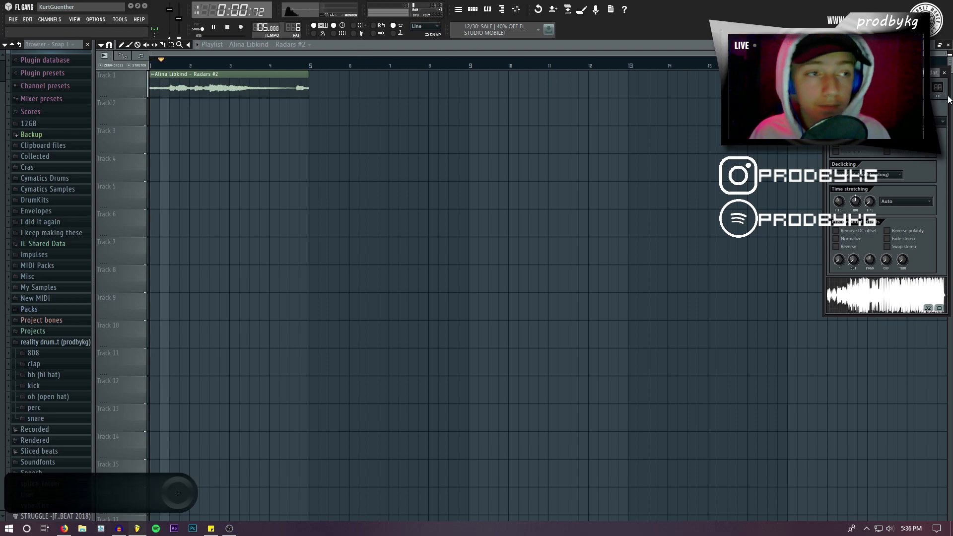
pyautogui.click(944, 72)
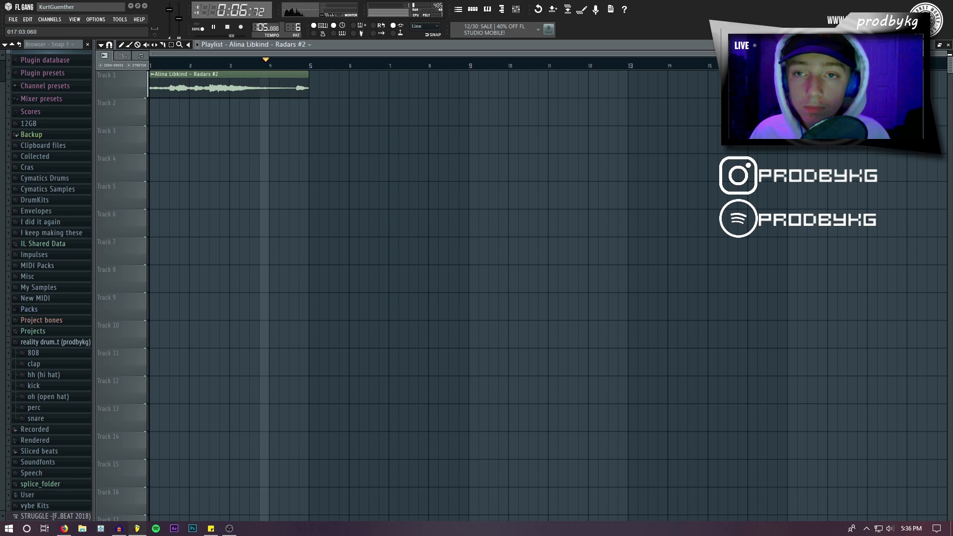
pyautogui.press('space')
# Select Pattern 1 and place it at the start of bar 1 on Track 2.
pyautogui.scroll(-1, 296, 25)
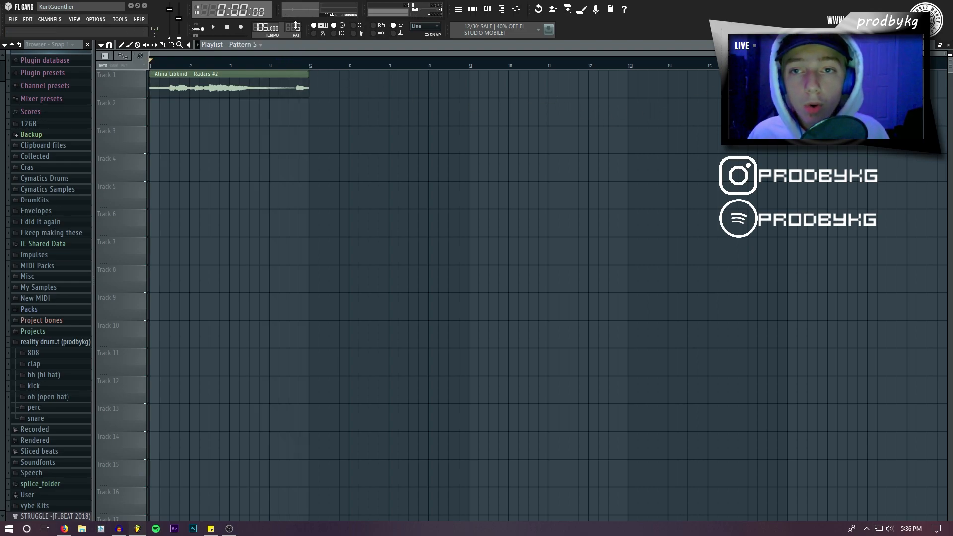
pyautogui.scroll(-1, 296, 26)
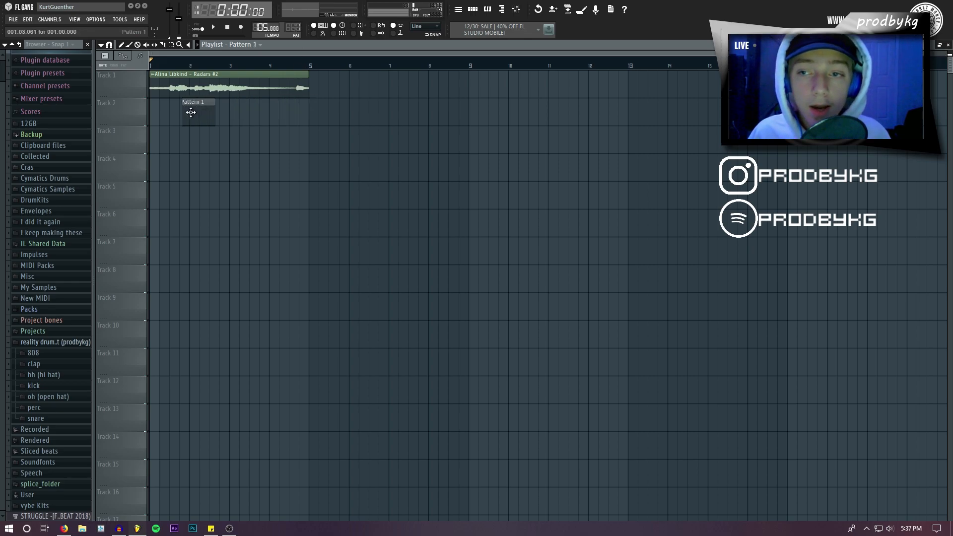
pyautogui.click(164, 110)
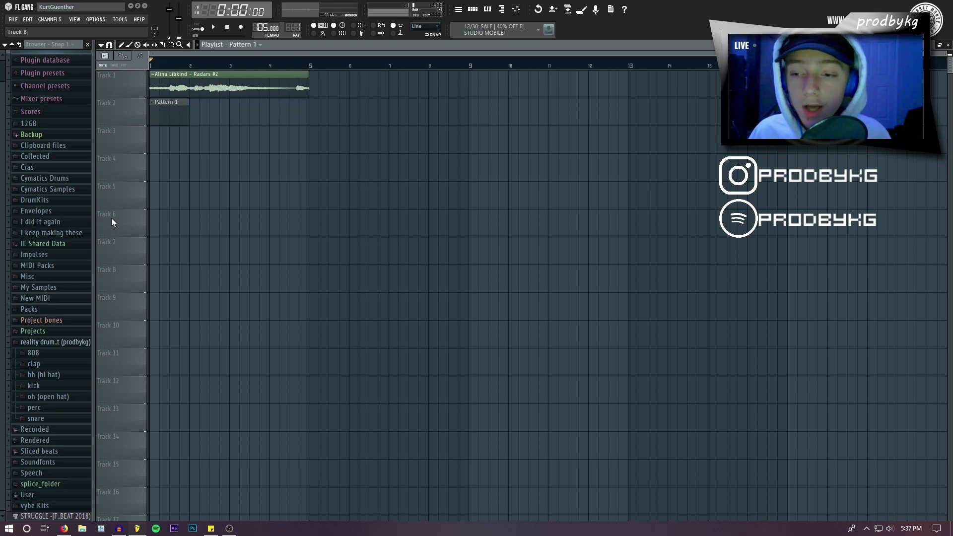
# Open the reality drum kit's 808 folder and audition the clarify, creation and personal favorite samples over the playing Radars clip.
pyautogui.click(34, 352)
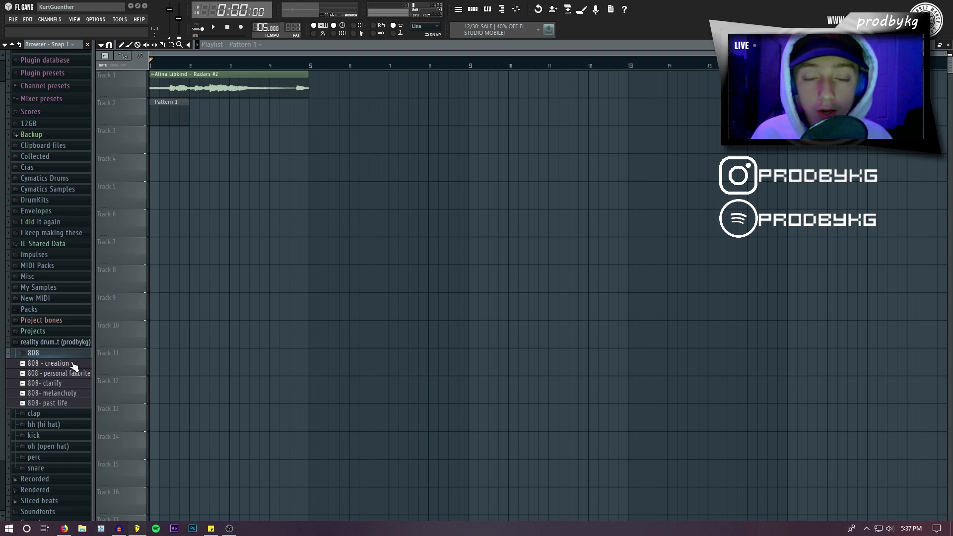
pyautogui.press('space')
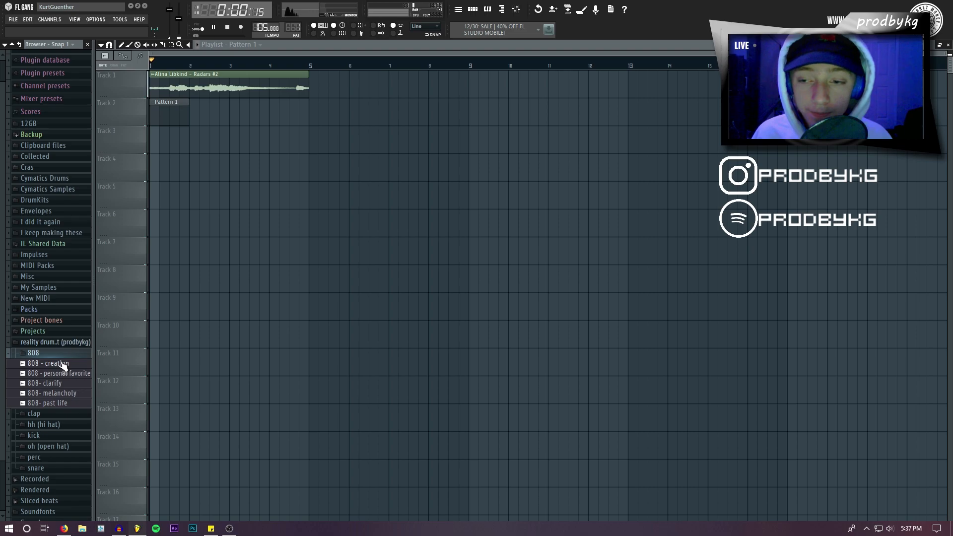
pyautogui.click(59, 384)
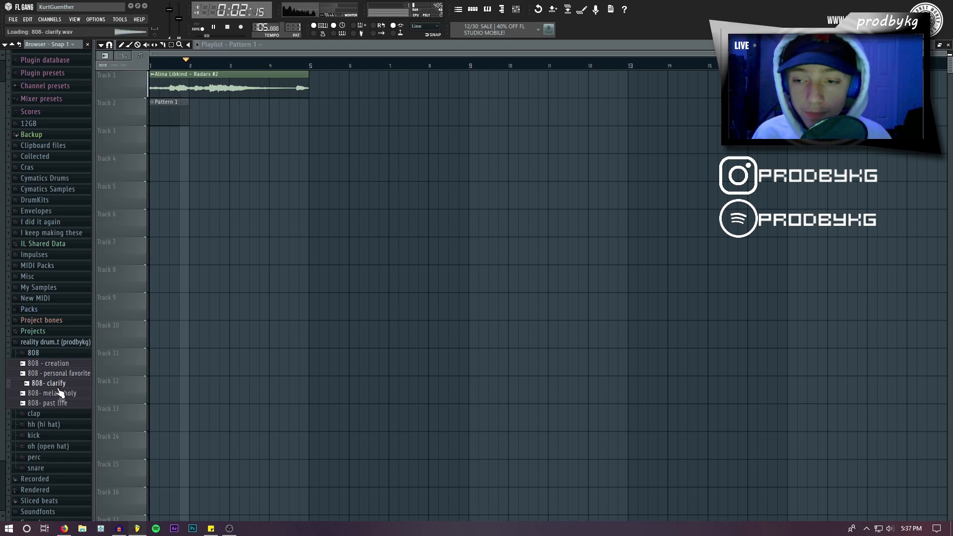
pyautogui.click(66, 365)
pyautogui.click(68, 374)
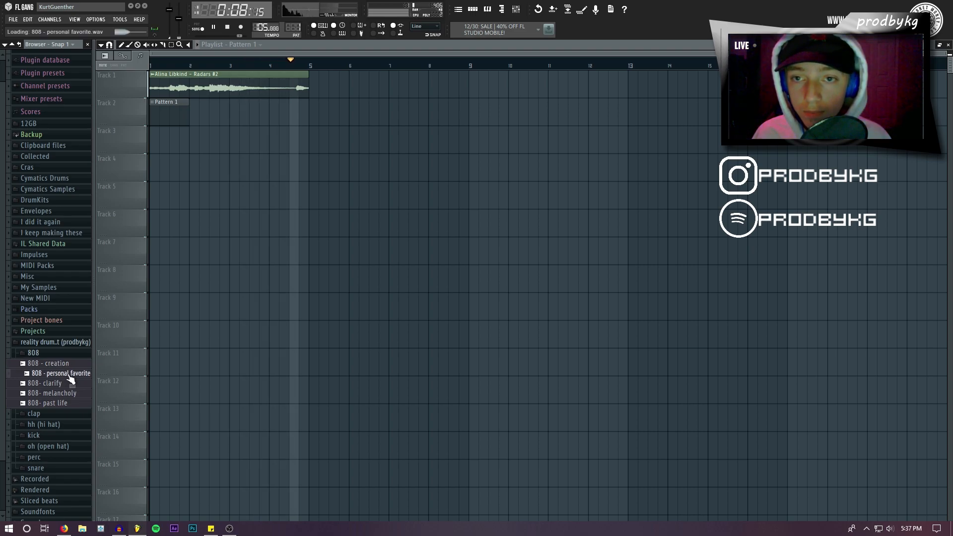
# Stop playback, load the "808 - personal favorite" sample into a new sampler channel and collapse the 808 folder.
pyautogui.press('space')
pyautogui.rightClick(72, 371)
pyautogui.click(86, 382)
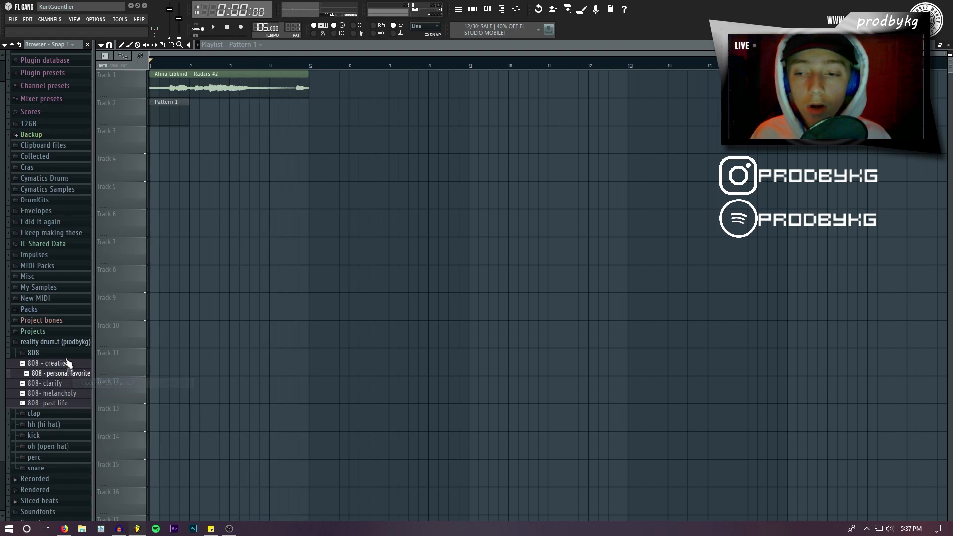
pyautogui.click(62, 354)
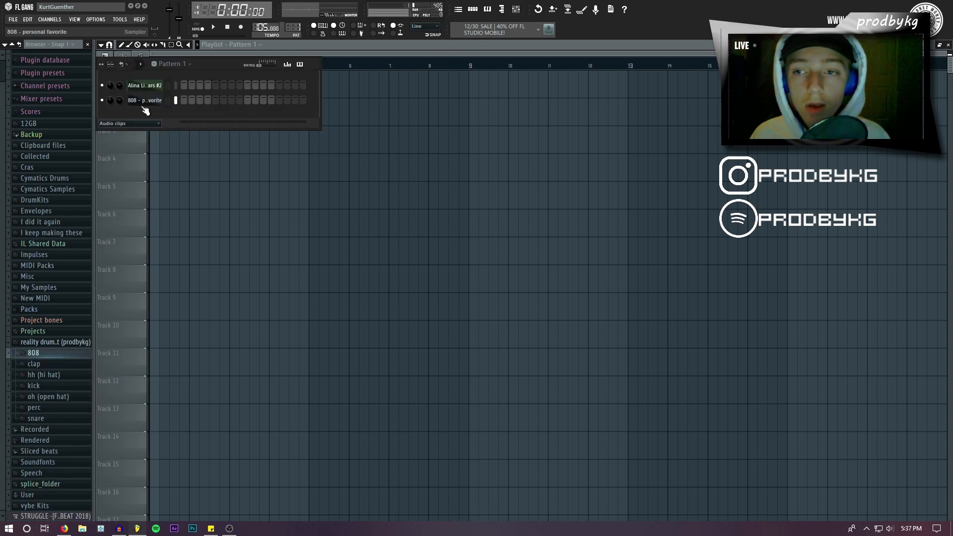
# Open the "808 - personal favorite" channel's piano roll and hide the channel rack covering it.
pyautogui.click(144, 101)
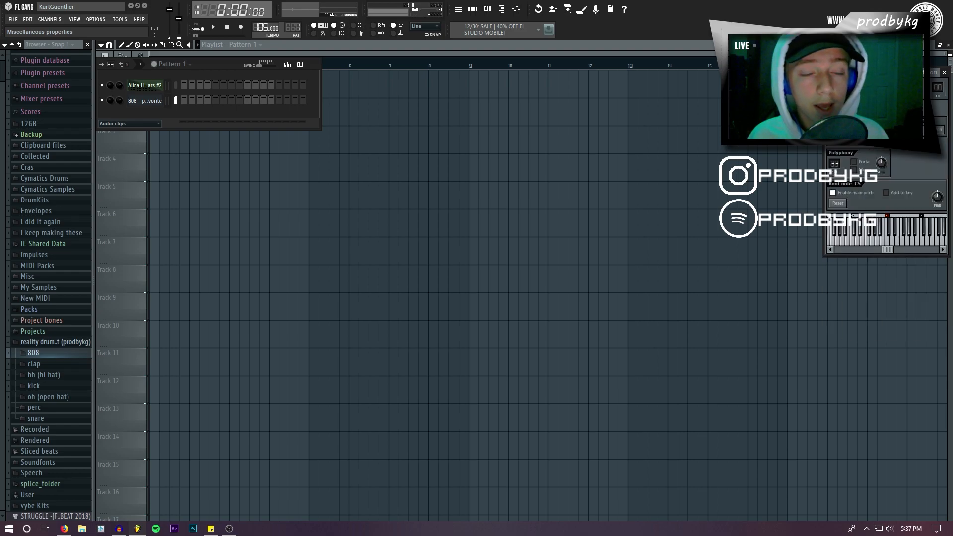
pyautogui.rightClick(153, 101)
pyautogui.click(177, 99)
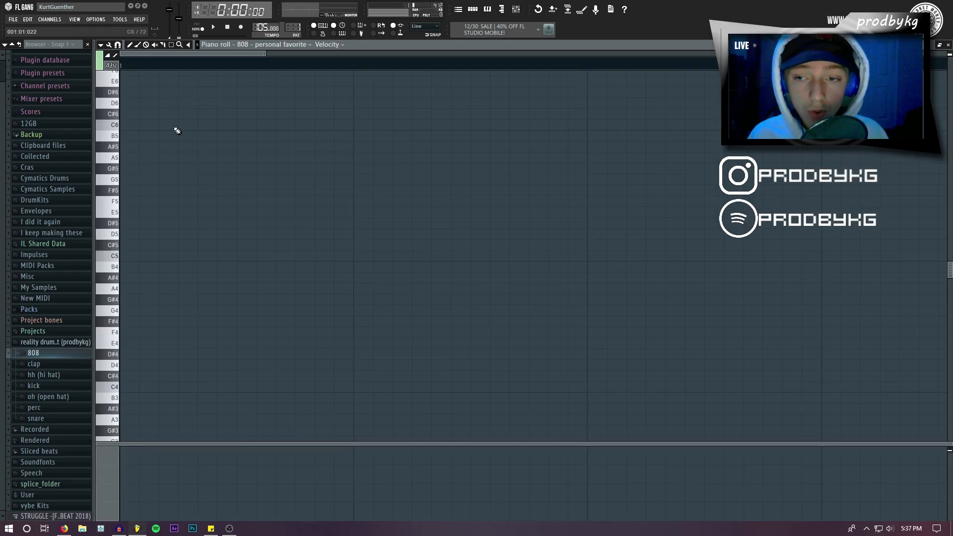
pyautogui.click(476, 10)
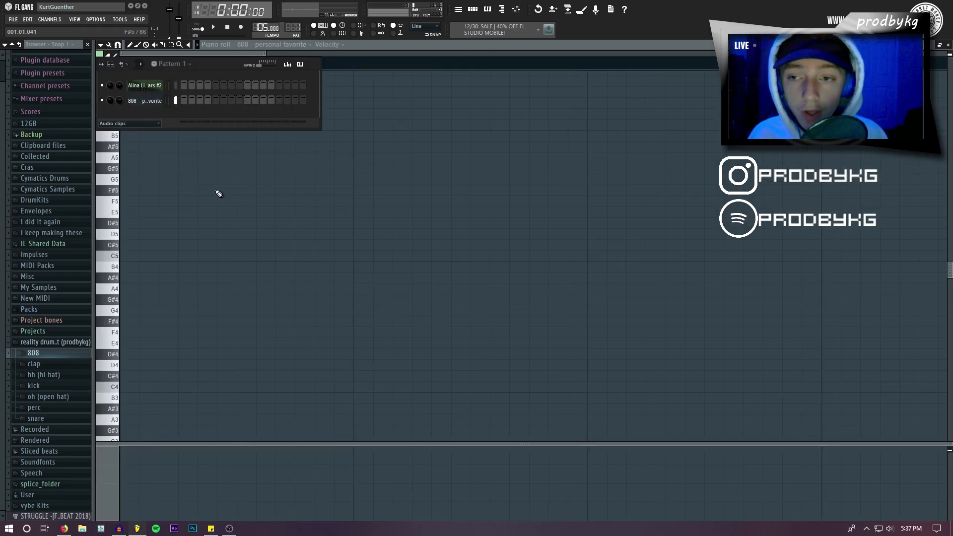
pyautogui.click(353, 53)
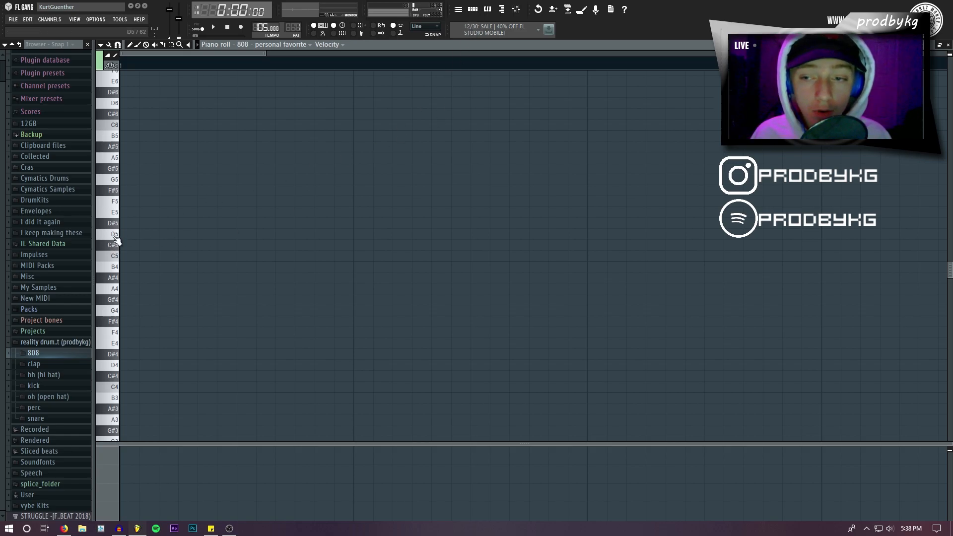
# Open the 808 channel's settings, audition C5 and D5 on its keyboard and set the root note to D5.
pyautogui.click(472, 10)
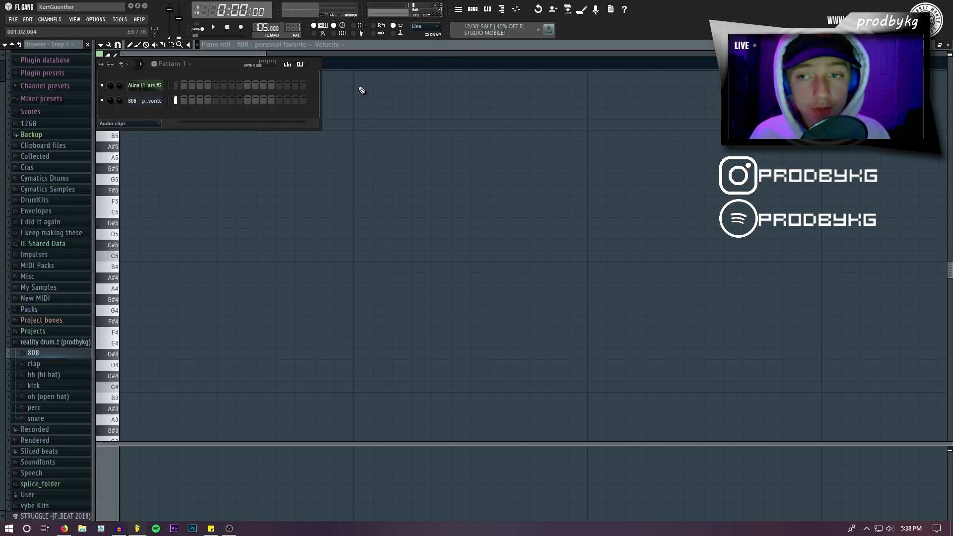
pyautogui.click(149, 101)
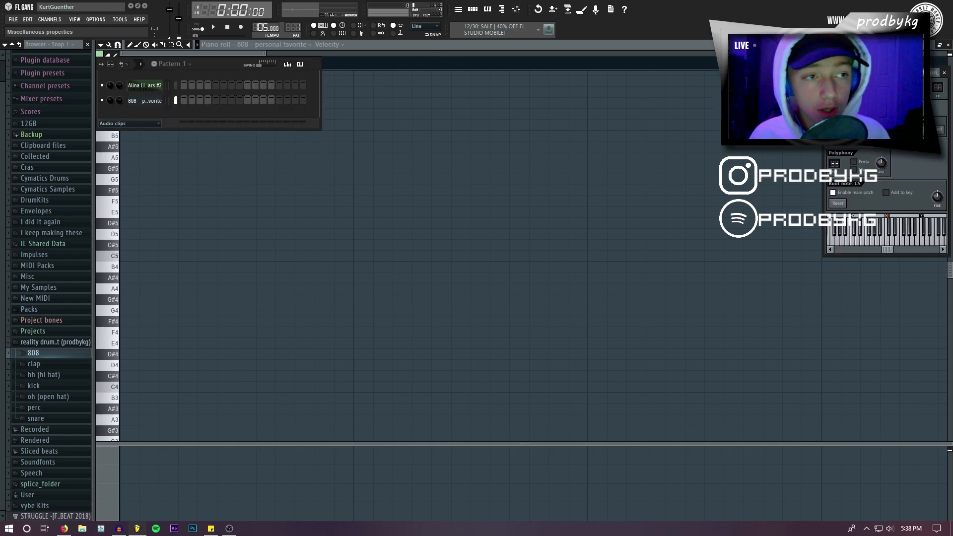
pyautogui.moveTo(874, 71); pyautogui.dragTo(422, 86)
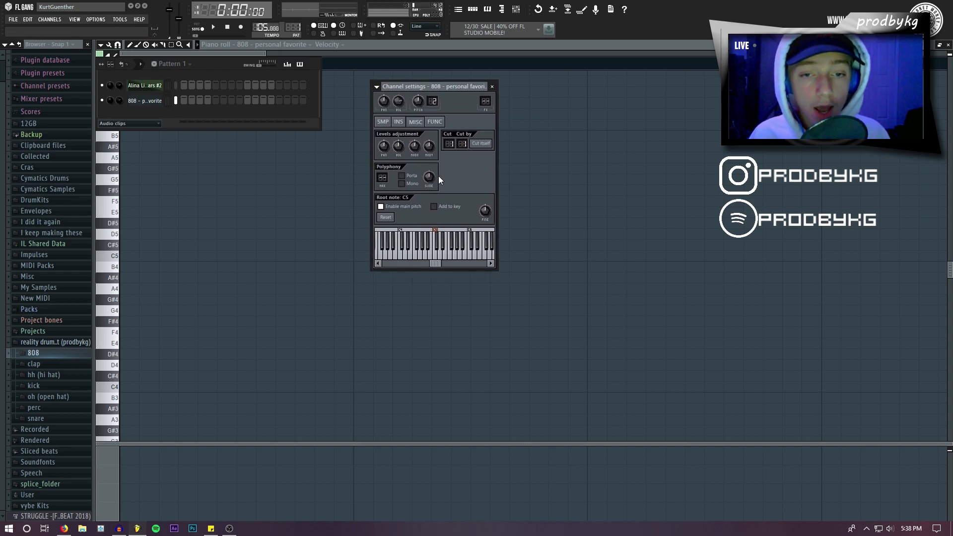
pyautogui.click(437, 261)
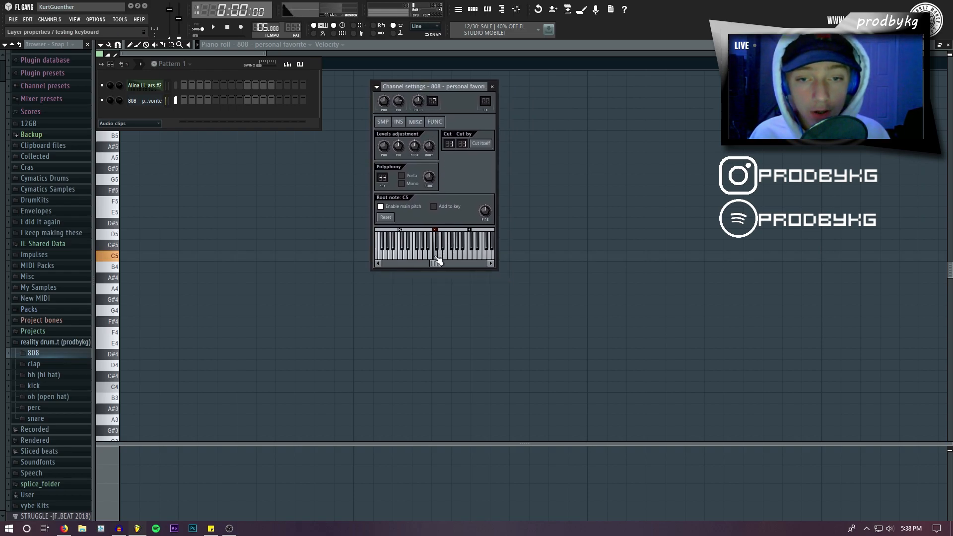
pyautogui.click(443, 258)
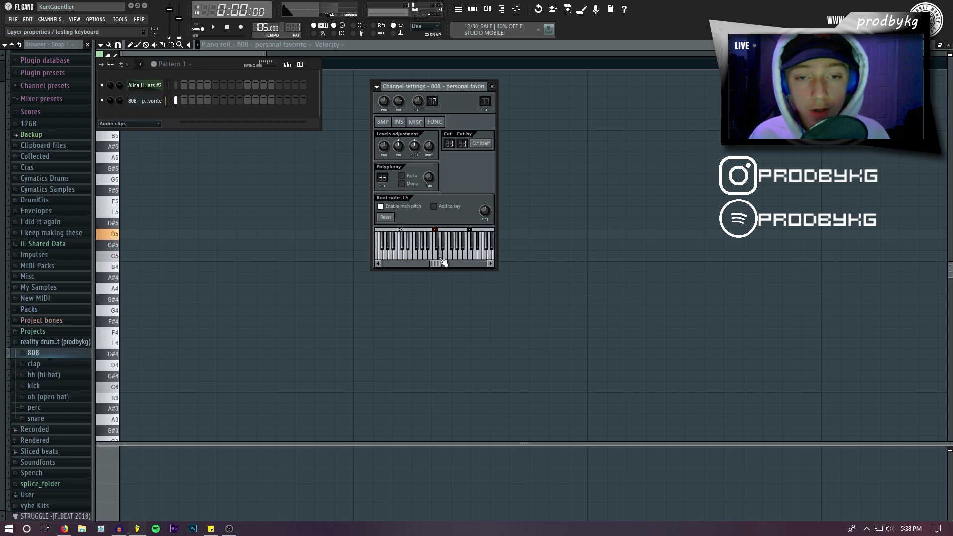
pyautogui.rightClick(442, 258)
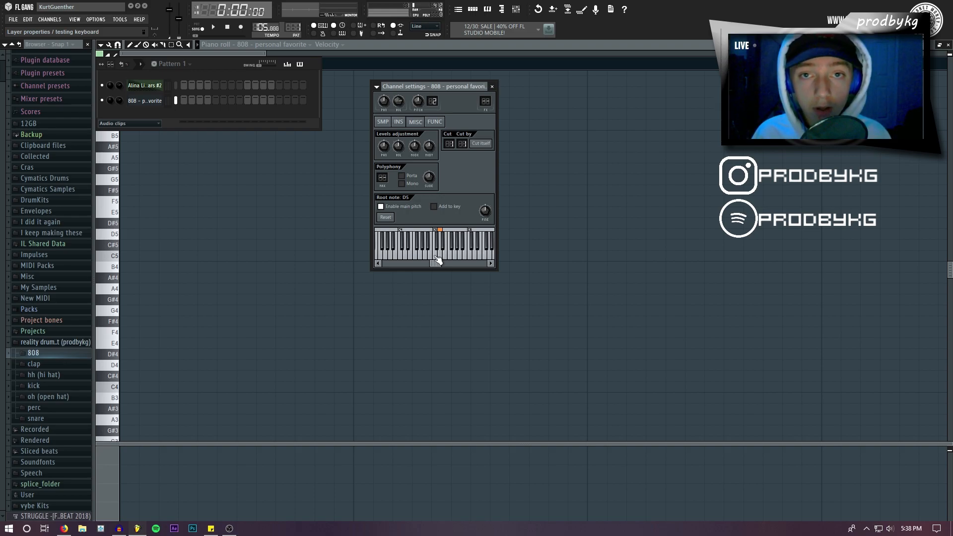
# Place a C5 note for the 808 at the start of bar 1 and raise it one octave to C6.
pyautogui.click(375, 49)
pyautogui.moveTo(144, 258); pyautogui.dragTo(126, 258)
pyautogui.scroll(-4, 184, 267)
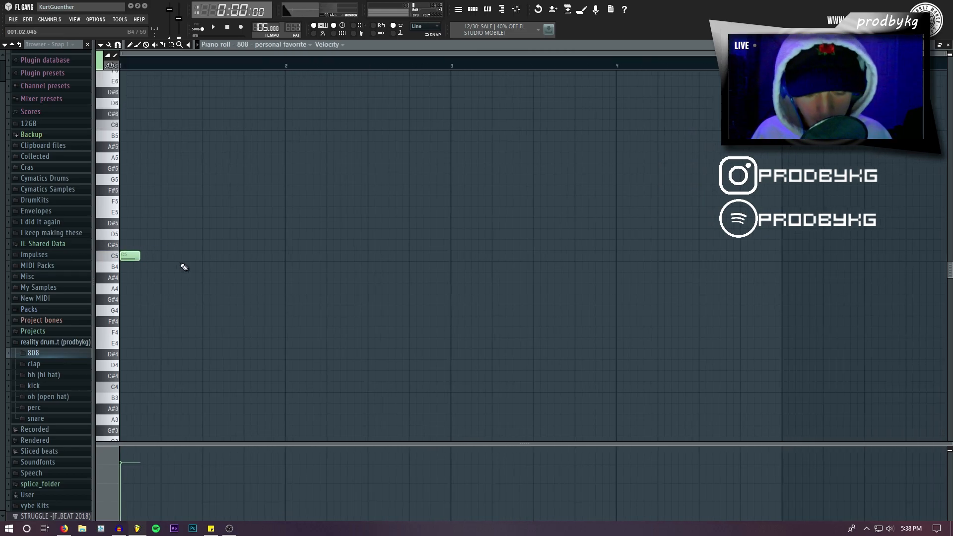
pyautogui.hotkey('ctrl', 'a')
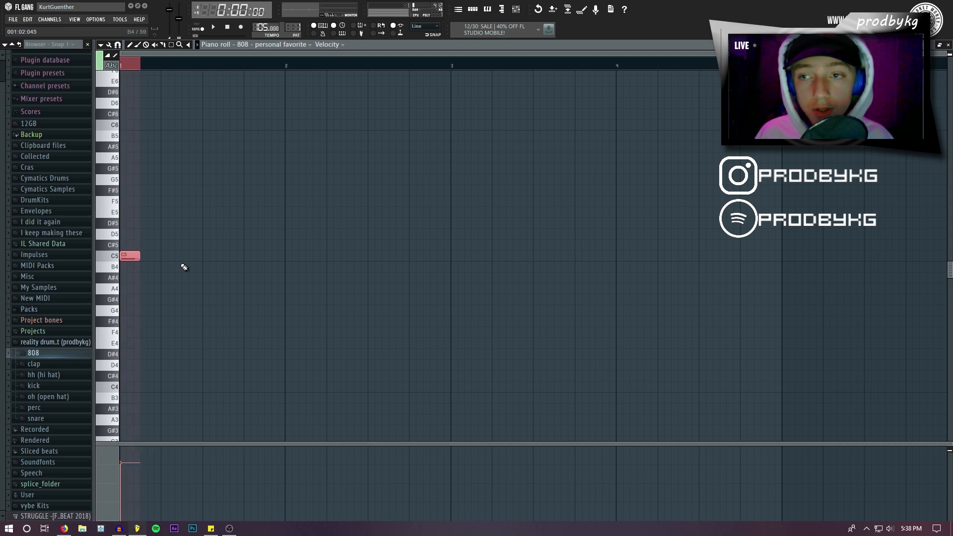
pyautogui.hotkey('ctrl', 'Up')
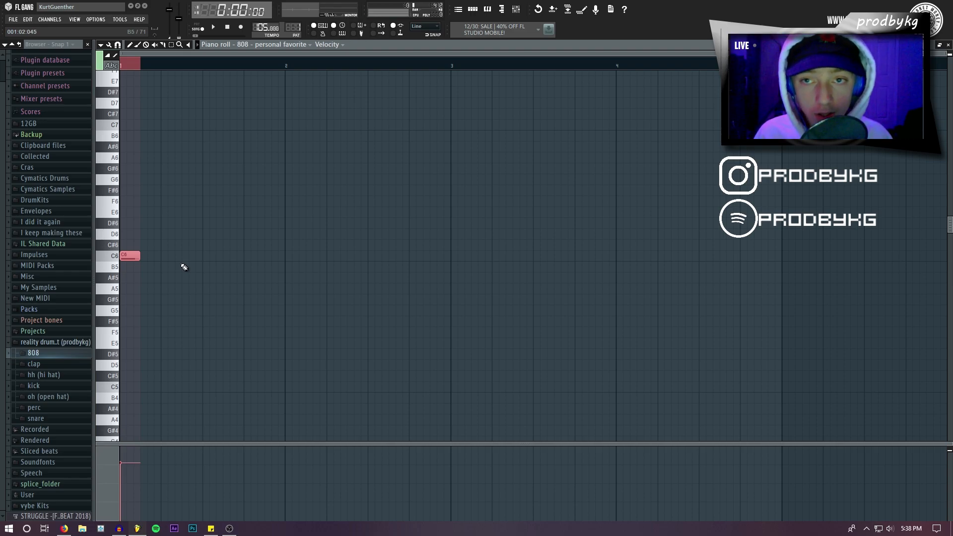
pyautogui.moveTo(186, 208); pyautogui.dragTo(119, 294)
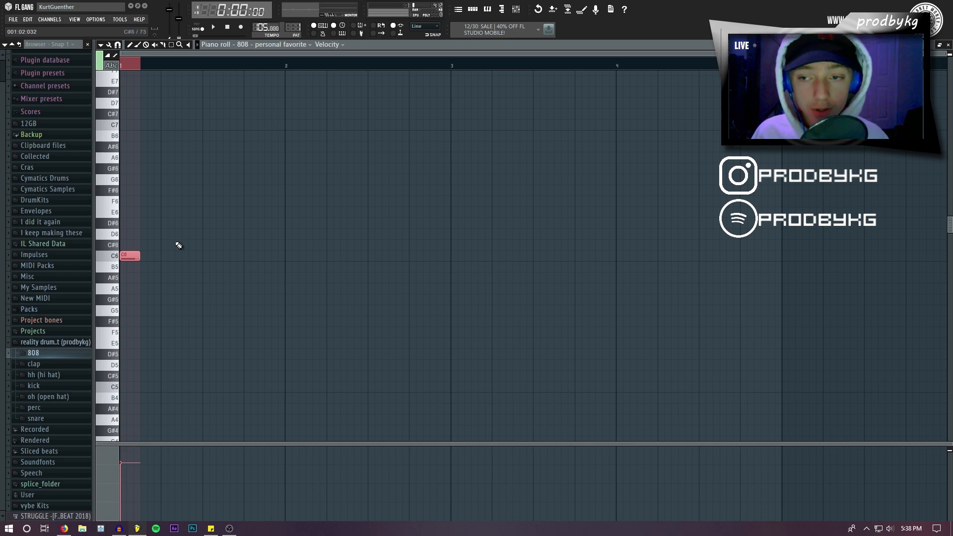
pyautogui.click(185, 68)
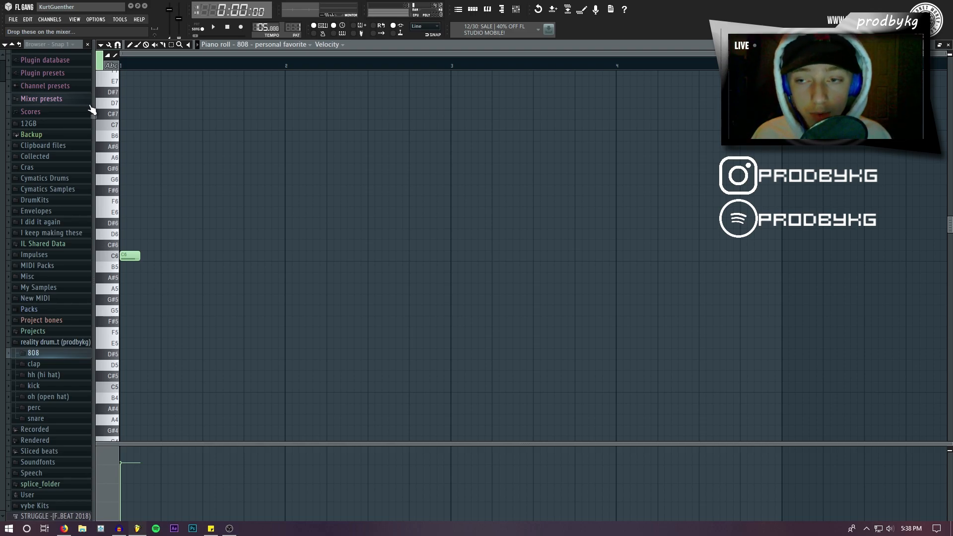
# Raise the first 808 note by semitones to D#6 and play it against the sample.
pyautogui.press('space')
pyautogui.press('Up')
pyautogui.press('Up')
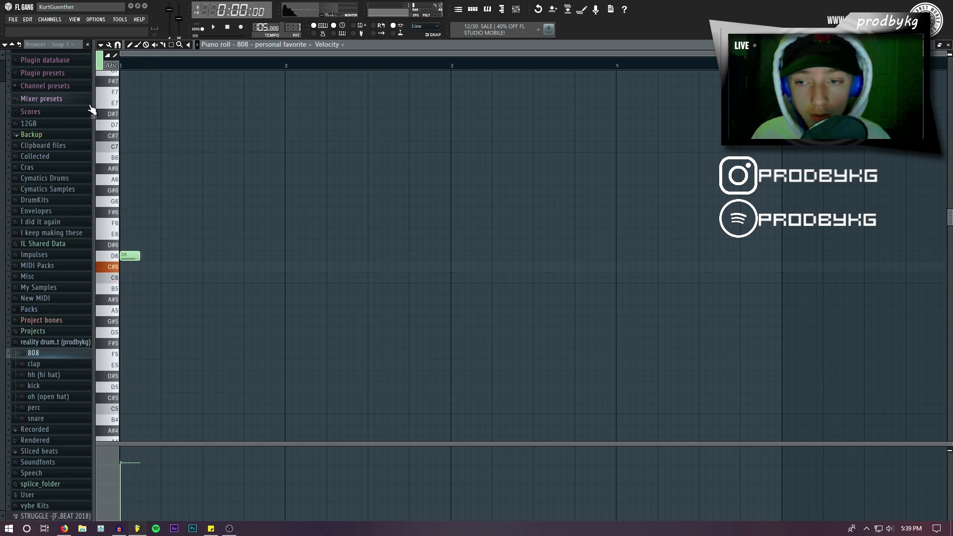
pyautogui.press('Up')
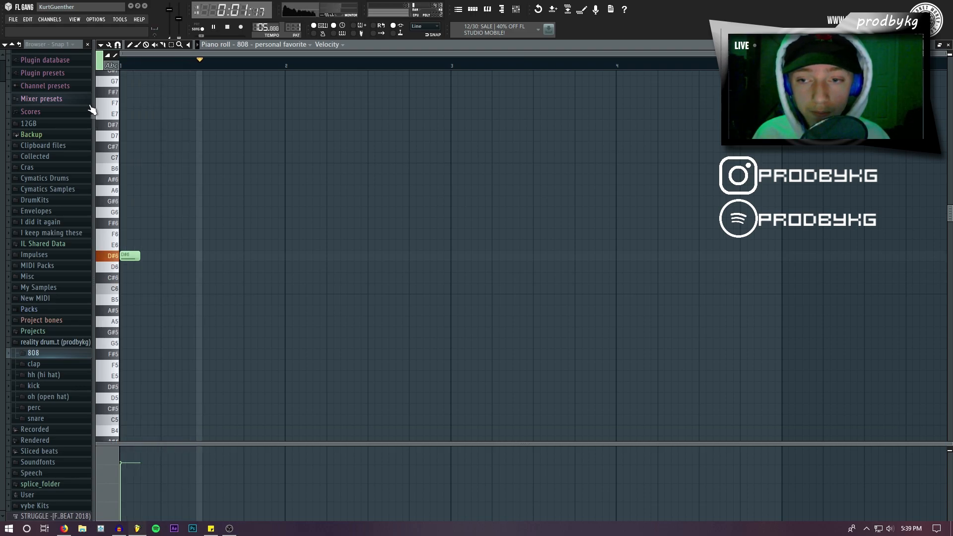
pyautogui.press('space')
# Add a C#6 note on beat 2 of bar 2 and a B5 note at bar 3, and play the pattern back.
pyautogui.click(325, 280)
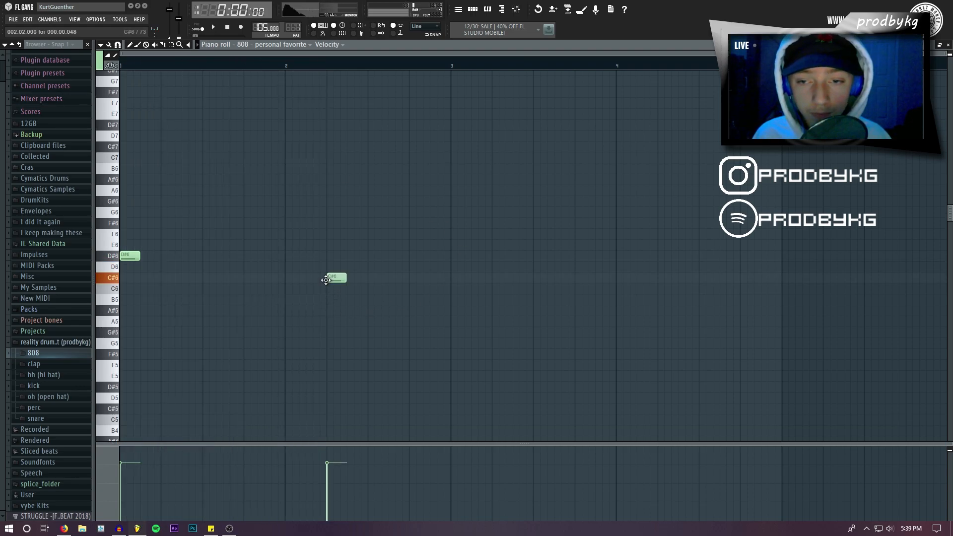
pyautogui.click(453, 301)
pyautogui.press('space')
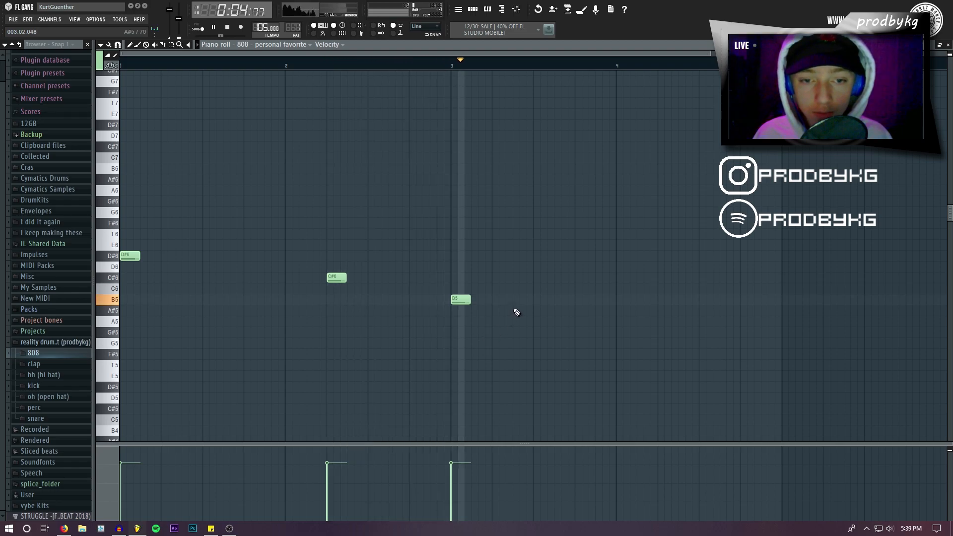
pyautogui.keyDown('ctrl'); pyautogui.scroll(-2, 516, 312); pyautogui.keyUp('ctrl')
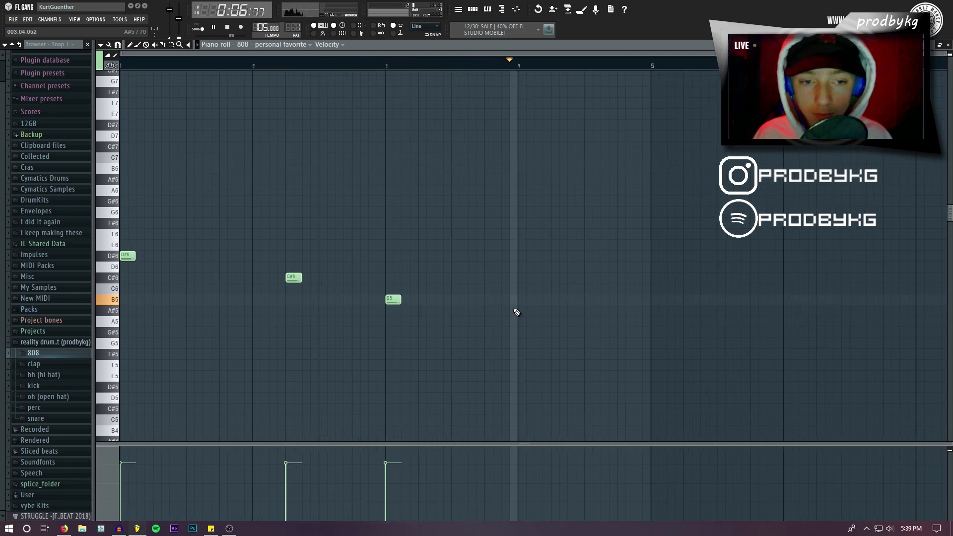
pyautogui.press('space')
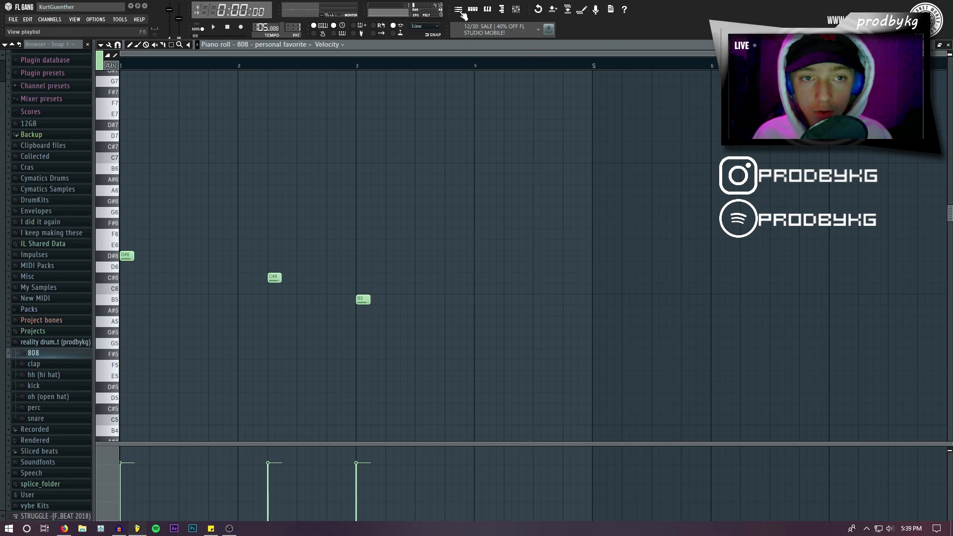
# Extend the Pattern 1 clip on Track 2 in the playlist so it ends at bar 5 with the Radars clip.
pyautogui.click(460, 10)
pyautogui.keyDown('ctrl'); pyautogui.scroll(5, 268, 155); pyautogui.keyUp('ctrl')
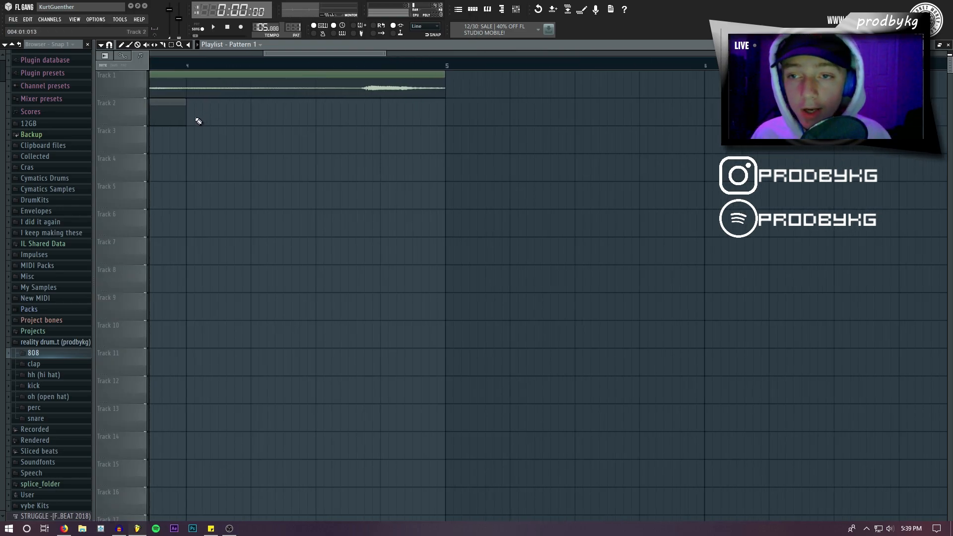
pyautogui.moveTo(184, 120); pyautogui.dragTo(446, 124)
pyautogui.keyDown('ctrl'); pyautogui.scroll(-1, 447, 123); pyautogui.keyUp('ctrl')
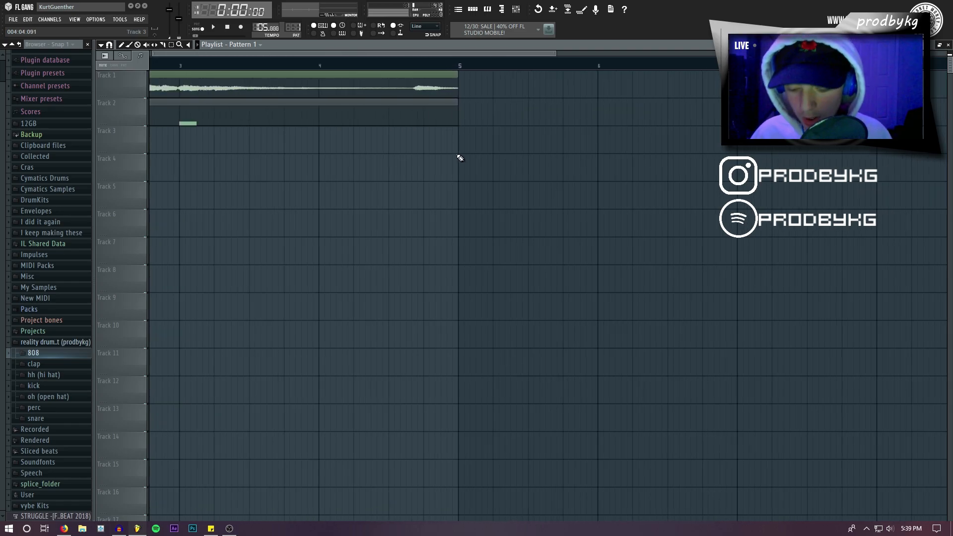
pyautogui.keyDown('ctrl'); pyautogui.scroll(-3, 437, 156); pyautogui.keyUp('ctrl')
# Duplicate the Radars clip at bar 5 in the playlist, and duplicate Pattern 1's three 808 notes starting at bar 5.
pyautogui.keyDown('ctrl'); pyautogui.moveTo(337, 84); pyautogui.dragTo(281, 87); pyautogui.keyUp('ctrl')
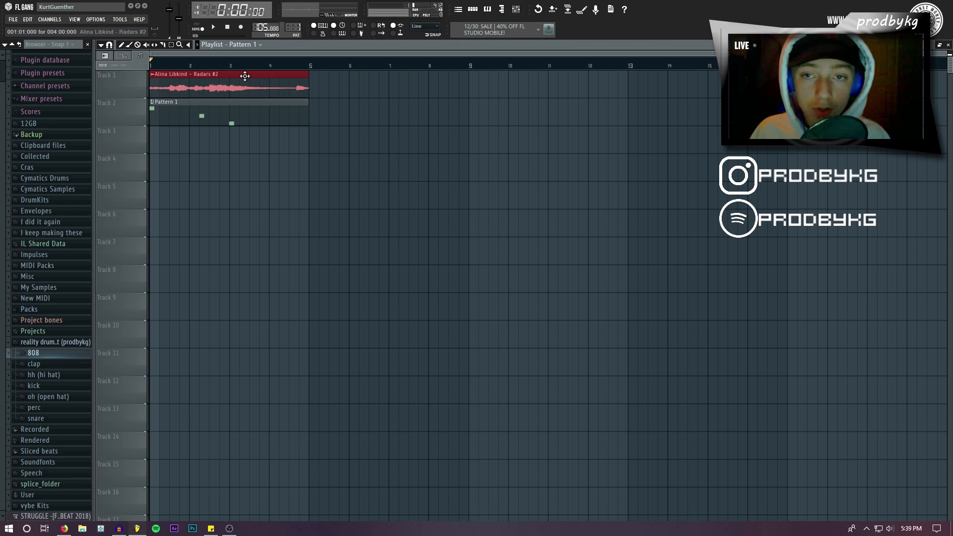
pyautogui.hotkey('ctrl', 'b')
pyautogui.doubleClick(260, 106)
pyautogui.moveTo(411, 402); pyautogui.dragTo(89, 195)
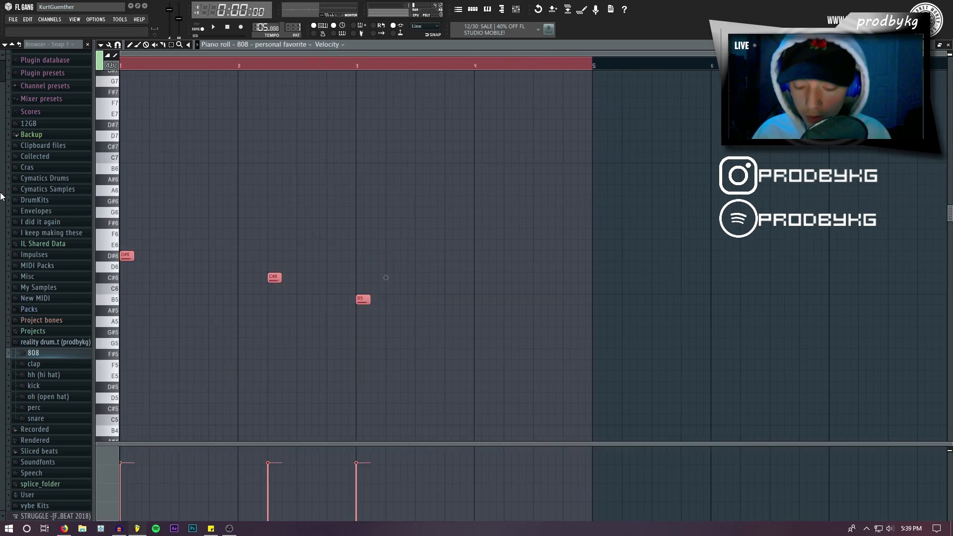
pyautogui.hotkey('ctrl', 'b')
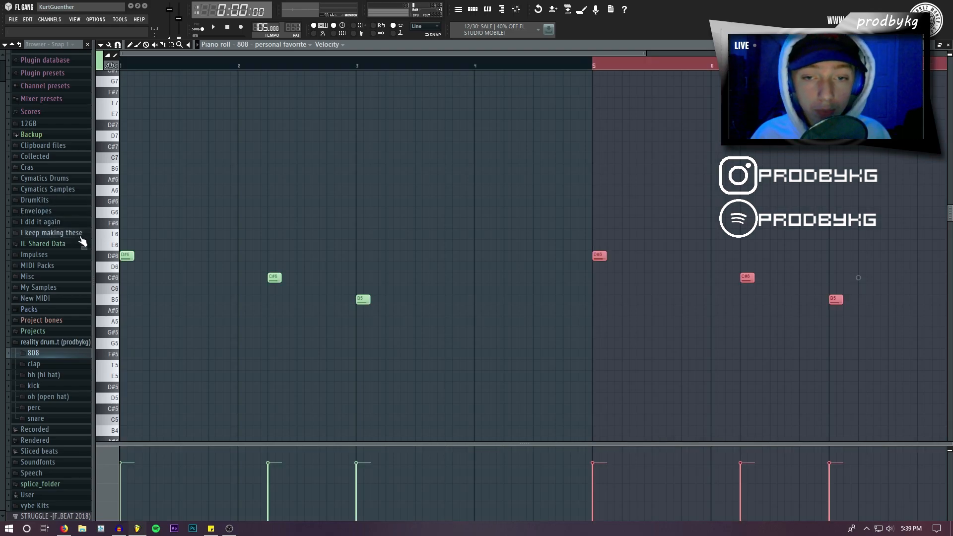
pyautogui.scroll(2, 607, 274)
pyautogui.scroll(2, 607, 275)
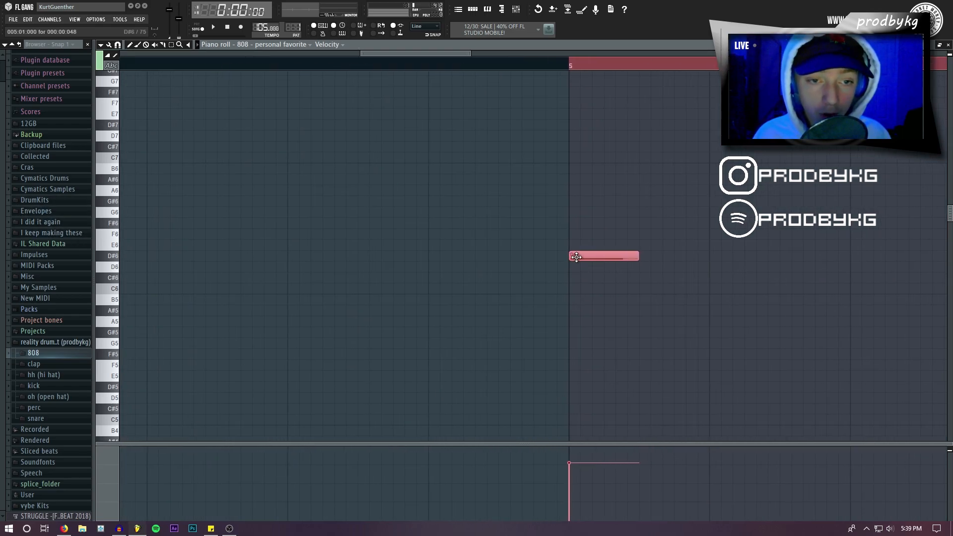
# Extend the Pattern 1 clip in the playlist to bar 9, matching the end of the duplicated Radars clip.
pyautogui.click(458, 9)
pyautogui.scroll(2, 313, 112)
pyautogui.moveTo(312, 114); pyautogui.dragTo(659, 118)
pyautogui.scroll(-4, 662, 114)
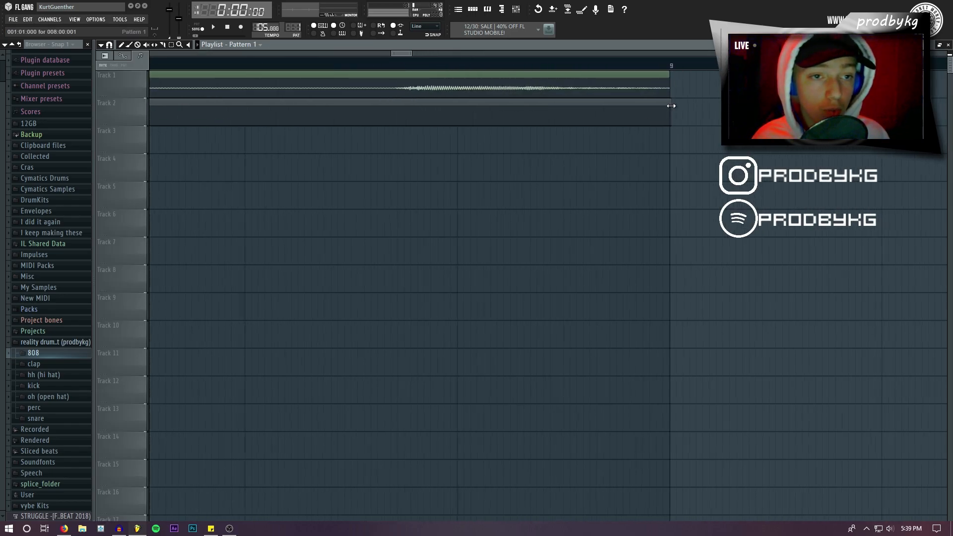
pyautogui.scroll(-5, 672, 105)
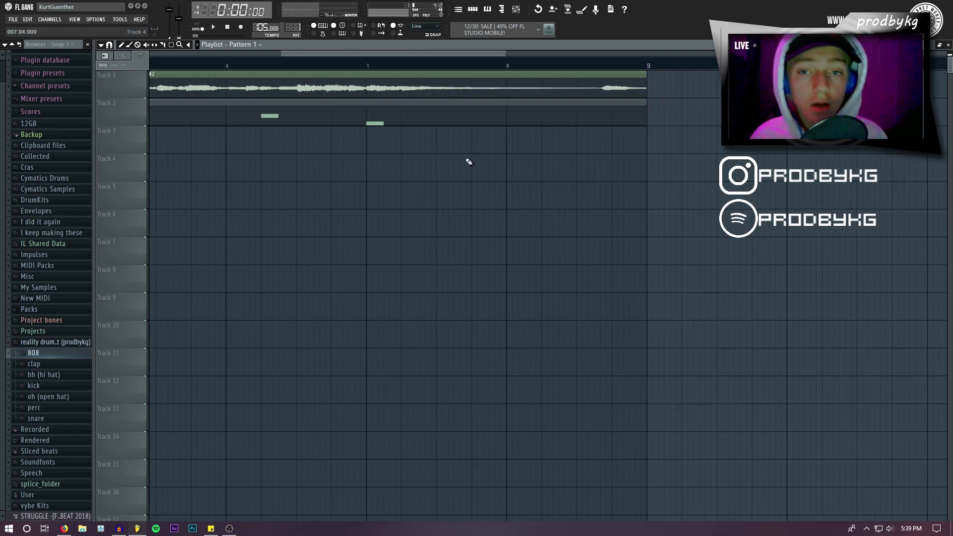
# In Pattern 1's 808 piano roll, raise the C#6 note in bar 6 to F#6 and play the pattern back.
pyautogui.doubleClick(329, 105)
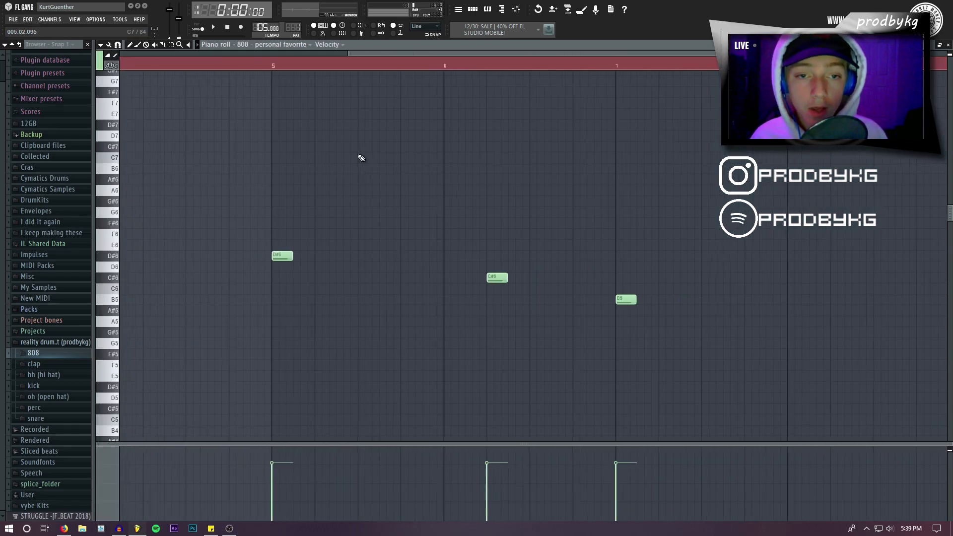
pyautogui.click(518, 277)
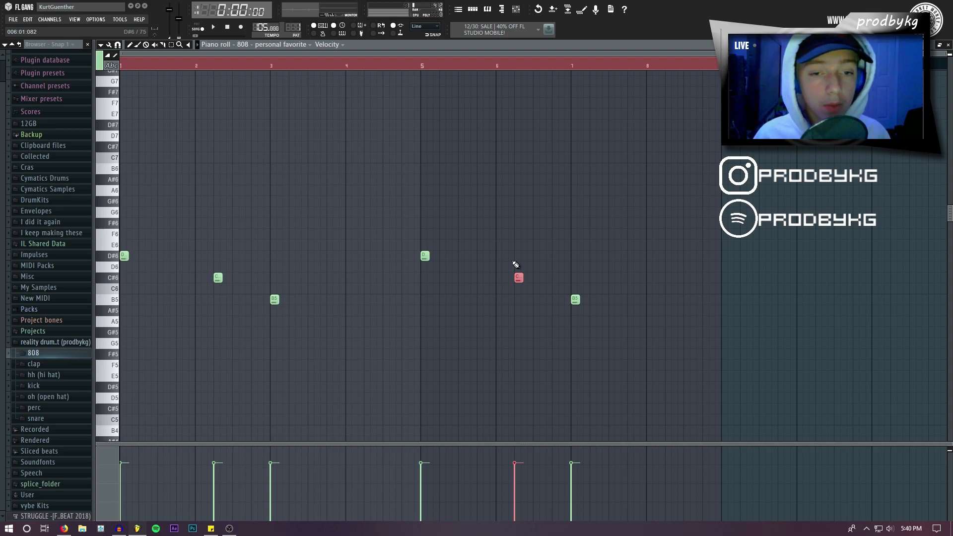
pyautogui.hotkey('shift', 'Up')
pyautogui.hotkey('shift', 'Up')
pyautogui.hotkey('shift', 'Up')
pyautogui.hotkey('shift', 'Up')
pyautogui.hotkey('shift', 'Up')
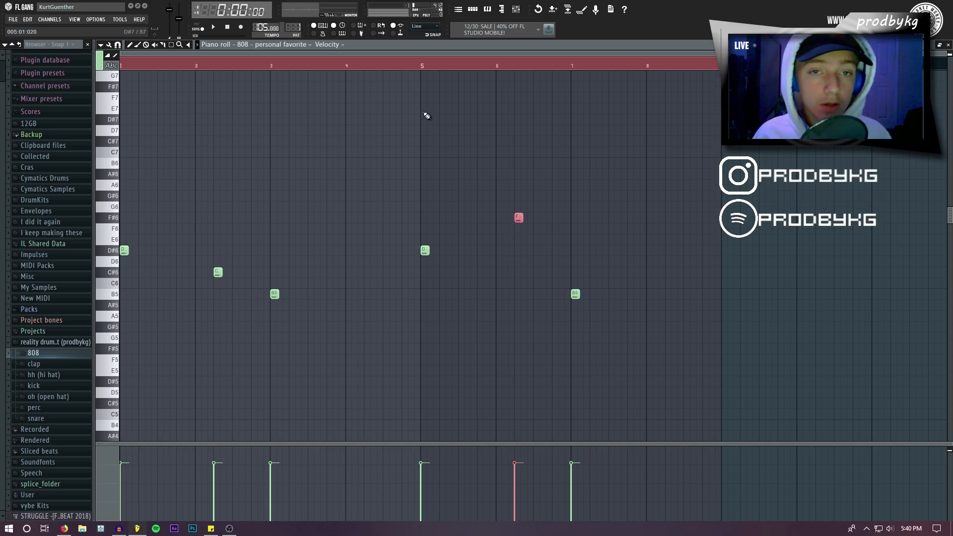
pyautogui.click(430, 72)
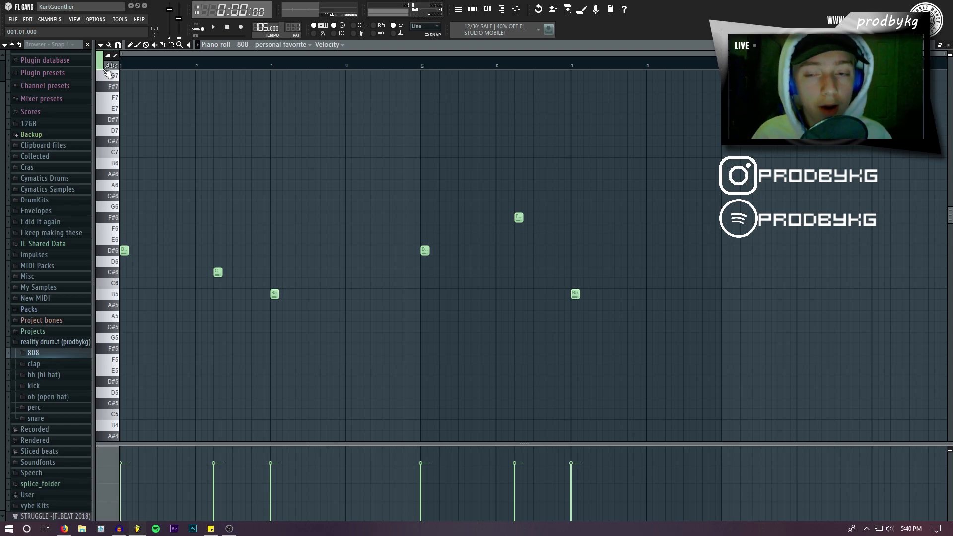
pyautogui.press('space')
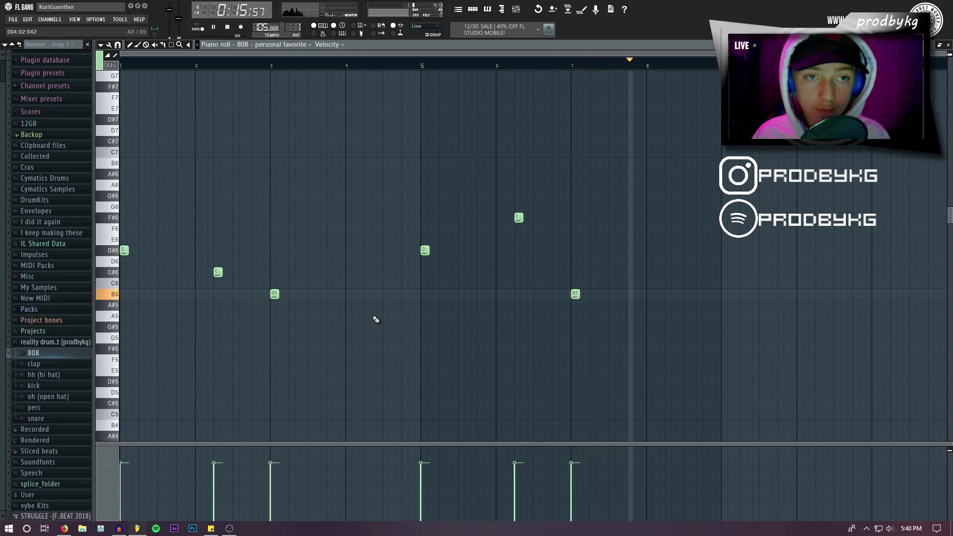
pyautogui.press('space')
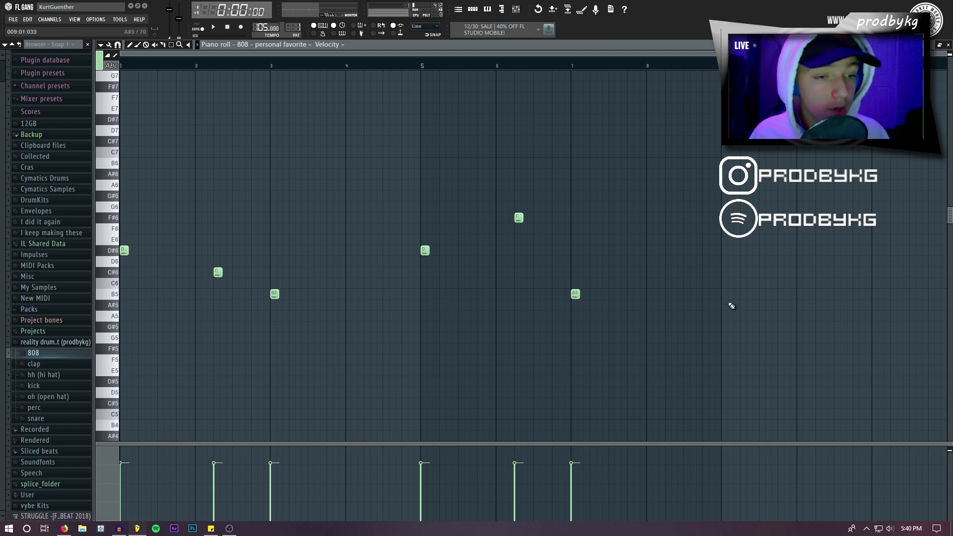
# Make the 808 notes legato up to bar 9 using a helper B5 note at bar 9, and delete that helper.
pyautogui.scroll(8, 723, 299)
pyautogui.scroll(-8, 724, 304)
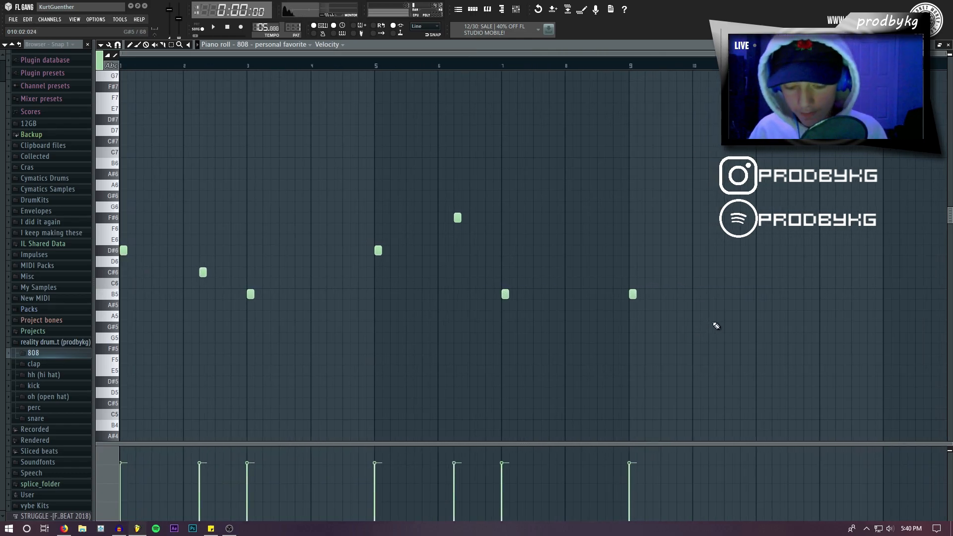
pyautogui.hotkey('ctrl', 'l')
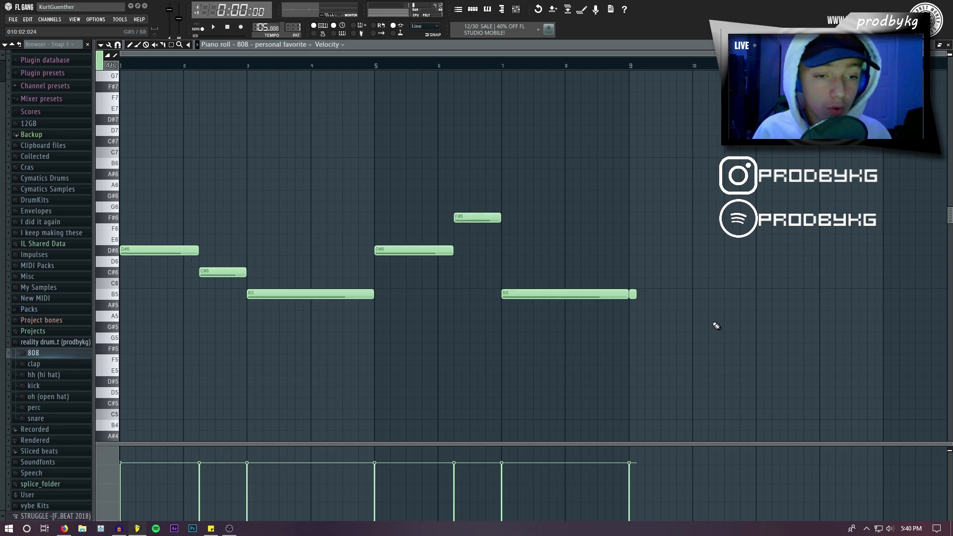
pyautogui.scroll(5, 655, 325)
pyautogui.rightClick(563, 296)
pyautogui.scroll(-5, 566, 299)
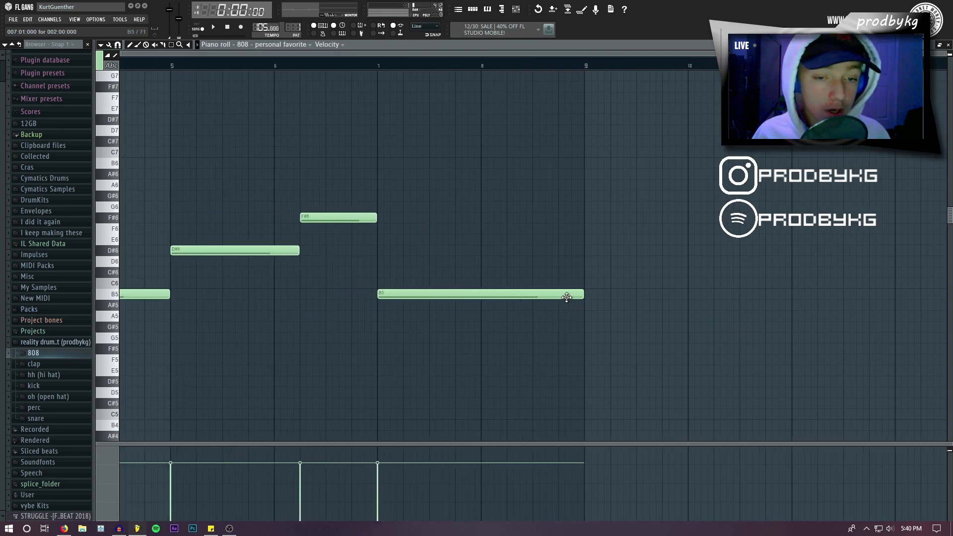
# Select all the 808 notes and raise their velocities to maximum.
pyautogui.moveTo(684, 339); pyautogui.dragTo(108, 174)
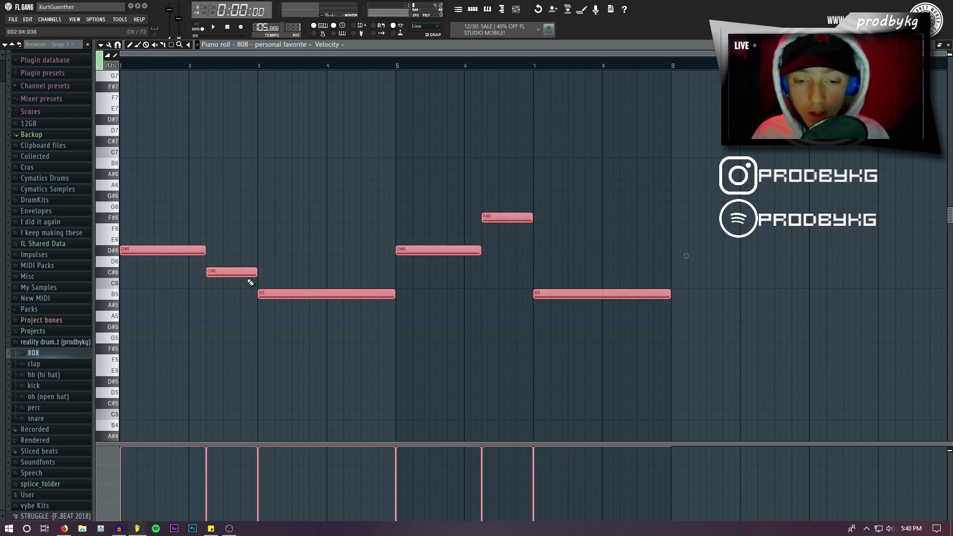
pyautogui.click(454, 370)
pyautogui.rightClick(456, 369)
# Transpose all the 808 notes down one octave and play the pattern back.
pyautogui.moveTo(711, 114); pyautogui.dragTo(87, 447)
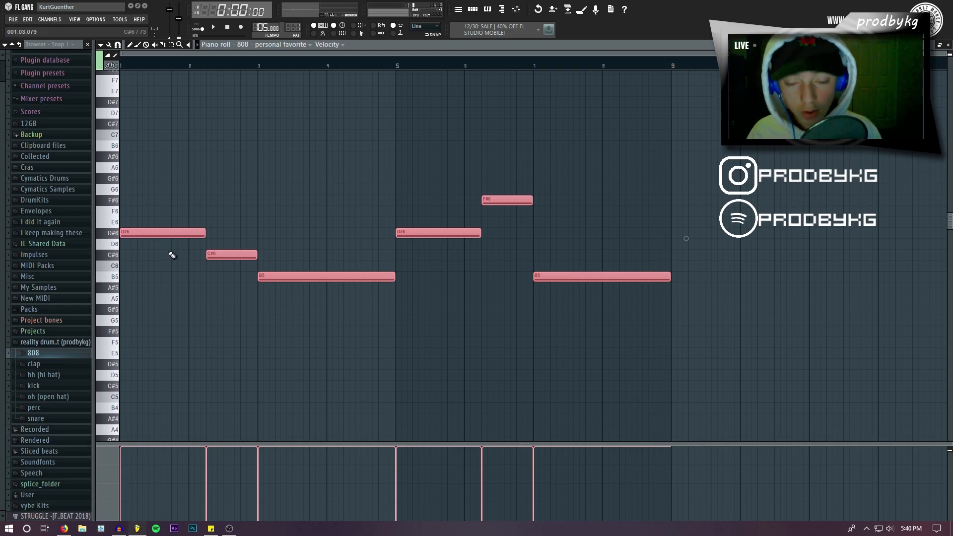
pyautogui.hotkey('ctrl', 'Down')
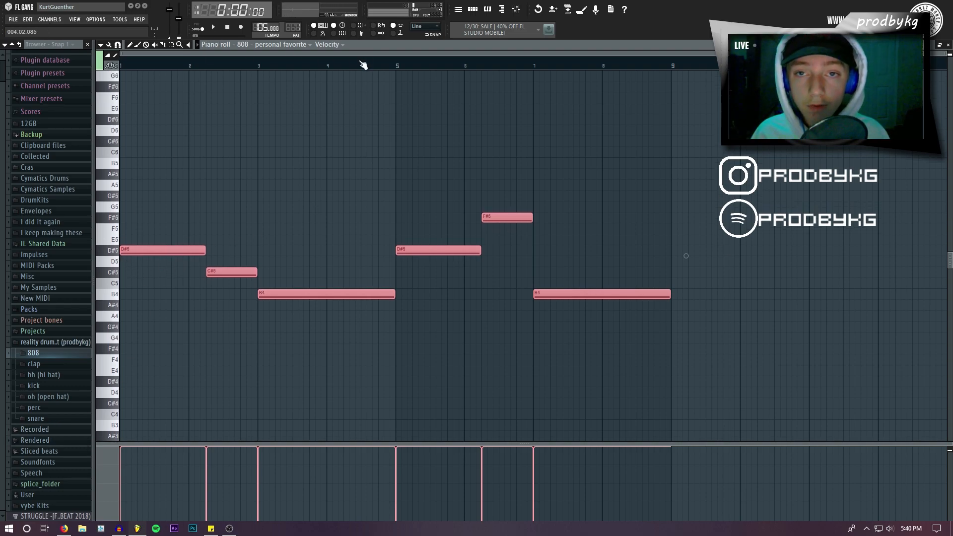
pyautogui.moveTo(361, 63); pyautogui.dragTo(251, 73)
pyautogui.click(225, 30)
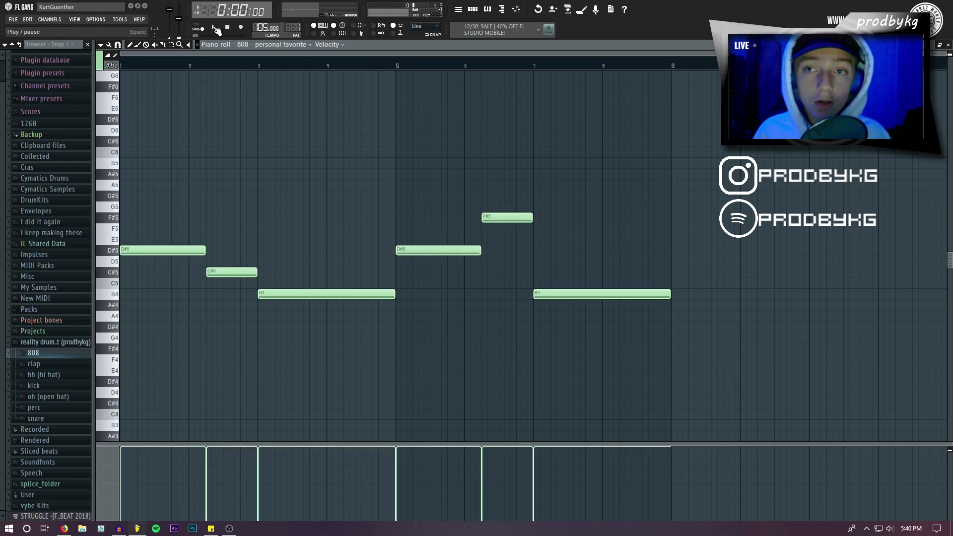
pyautogui.click(214, 28)
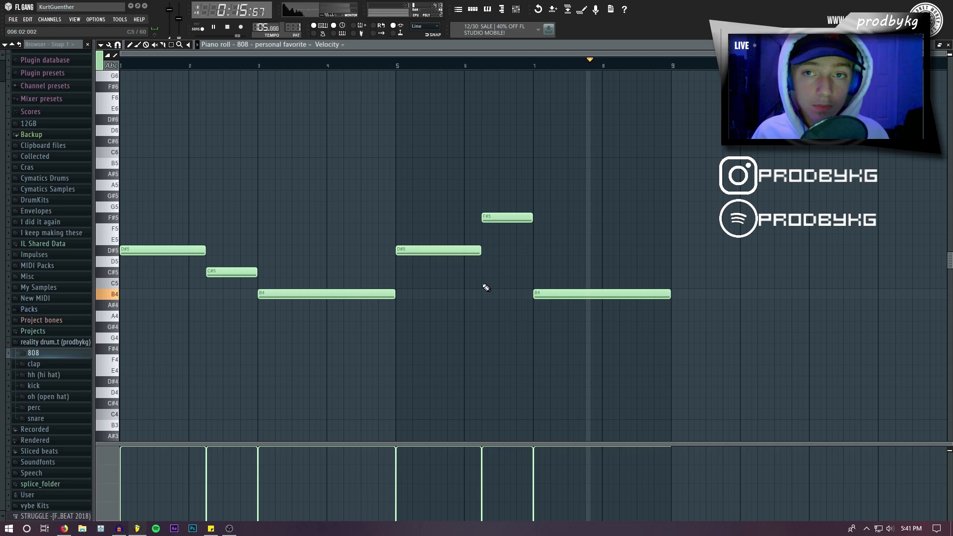
pyautogui.press('space')
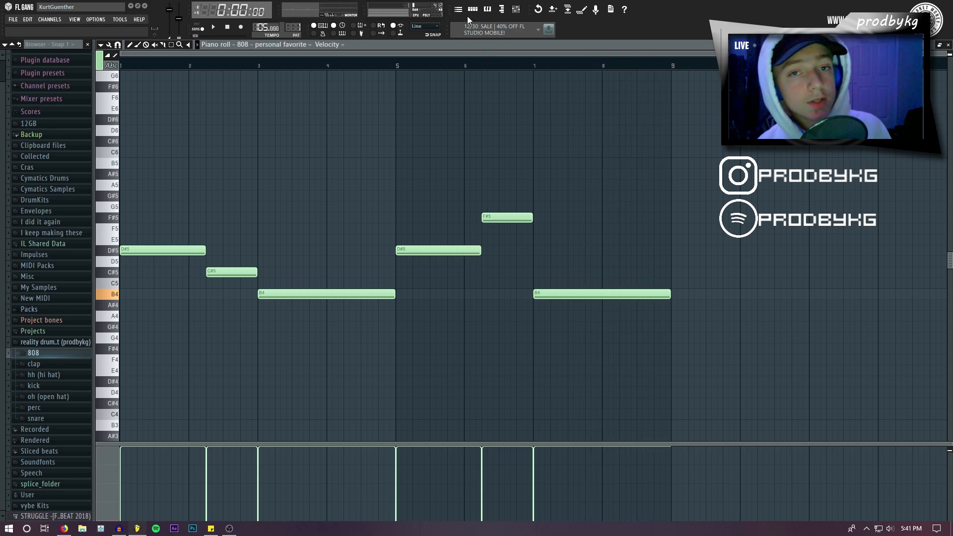
# Switch to Pattern 2 and place its clip at bar 1 on Track 3 of the playlist.
pyautogui.click(459, 9)
pyautogui.scroll(-3, 203, 161)
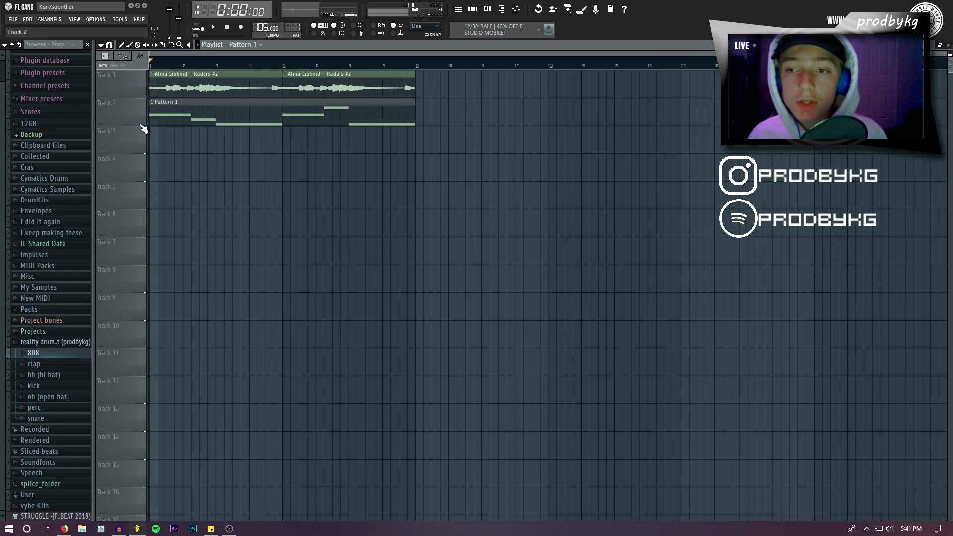
pyautogui.scroll(1, 297, 29)
pyautogui.click(291, 142)
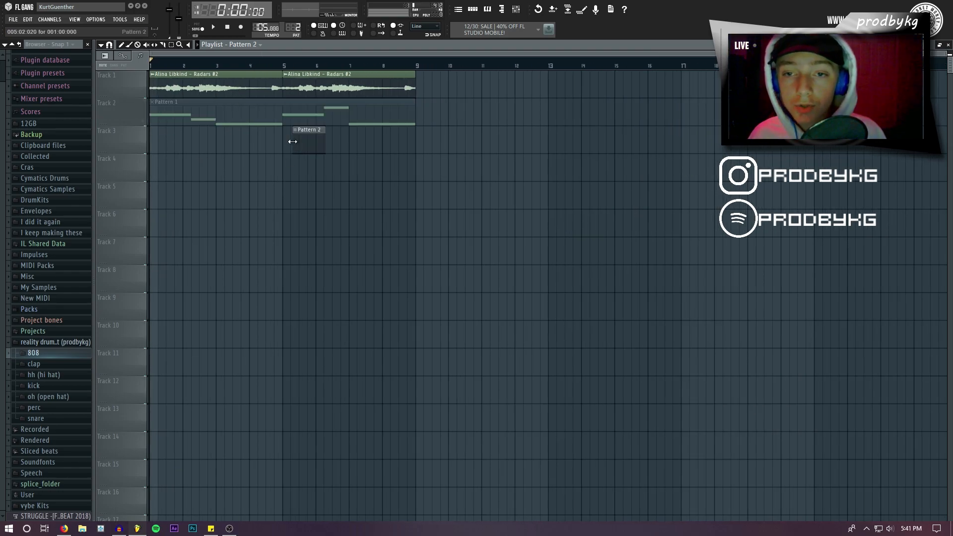
pyautogui.moveTo(305, 143); pyautogui.dragTo(142, 147)
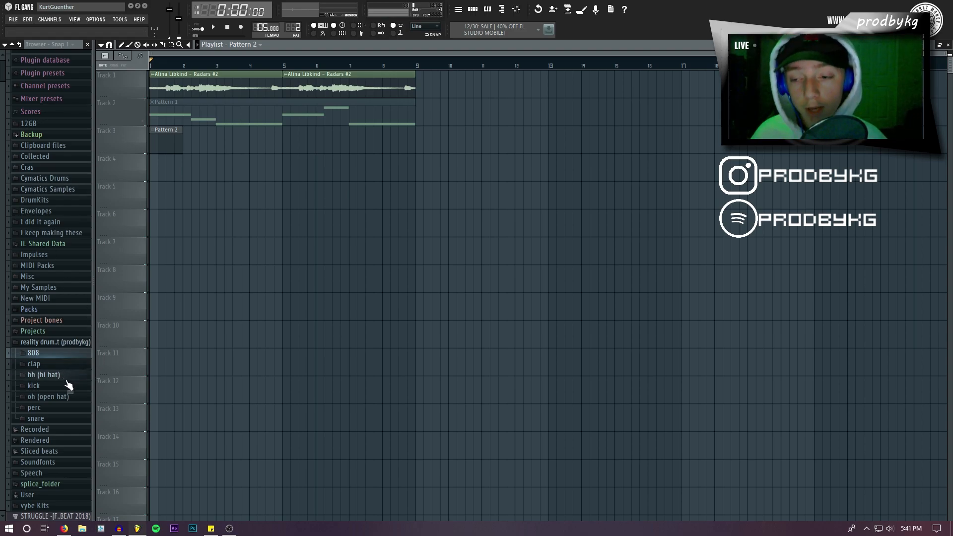
# Audition clap - classy over the playing song, open it in a new channel and close its channel settings.
pyautogui.click(44, 355)
pyautogui.click(46, 354)
pyautogui.click(44, 365)
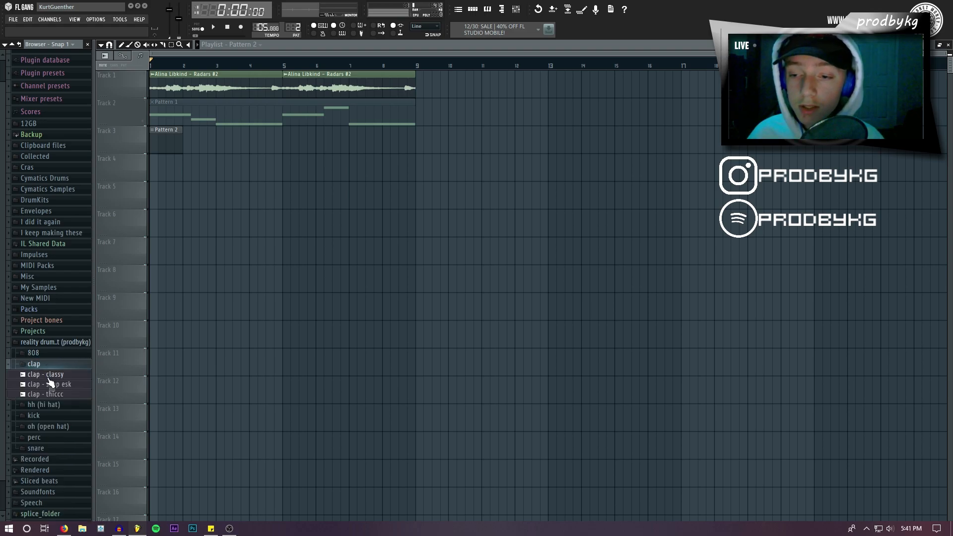
pyautogui.click(44, 366)
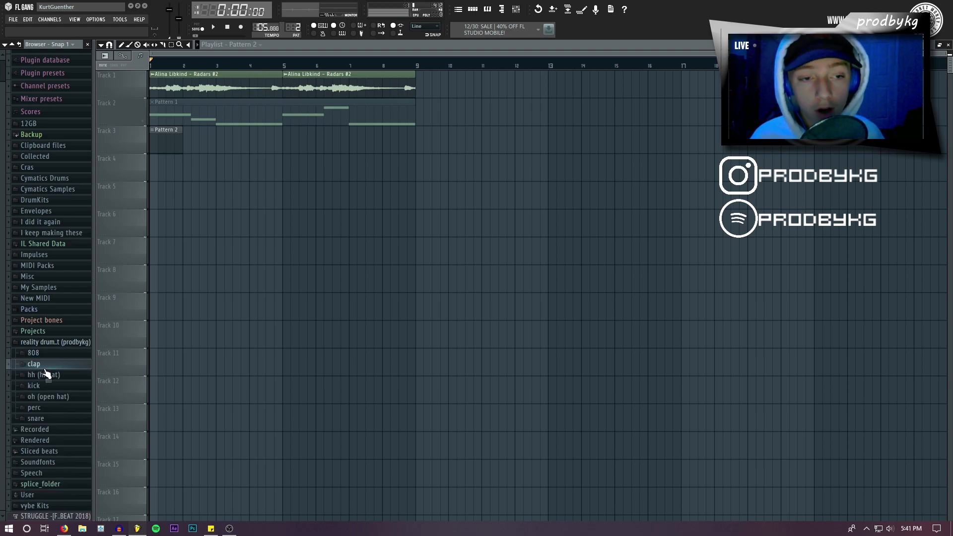
pyautogui.click(44, 367)
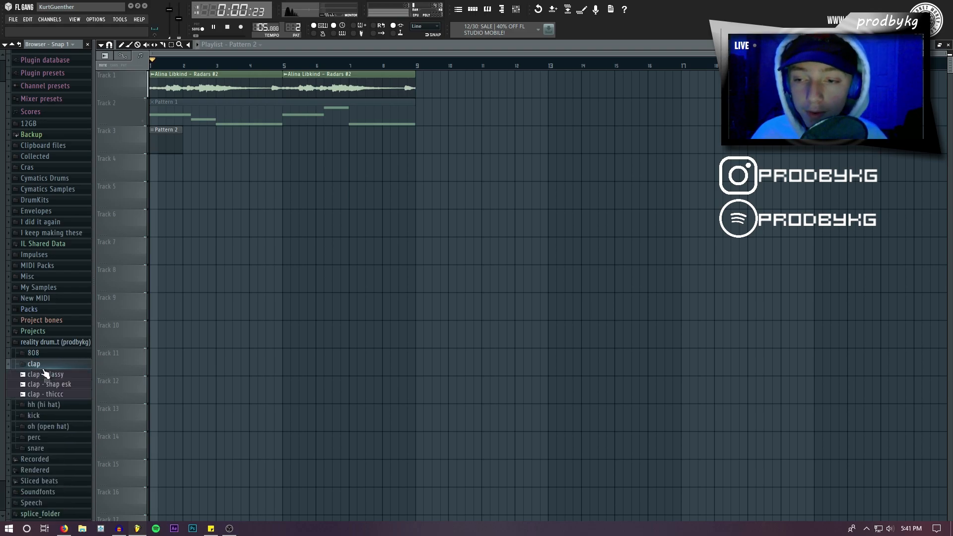
pyautogui.click(57, 375)
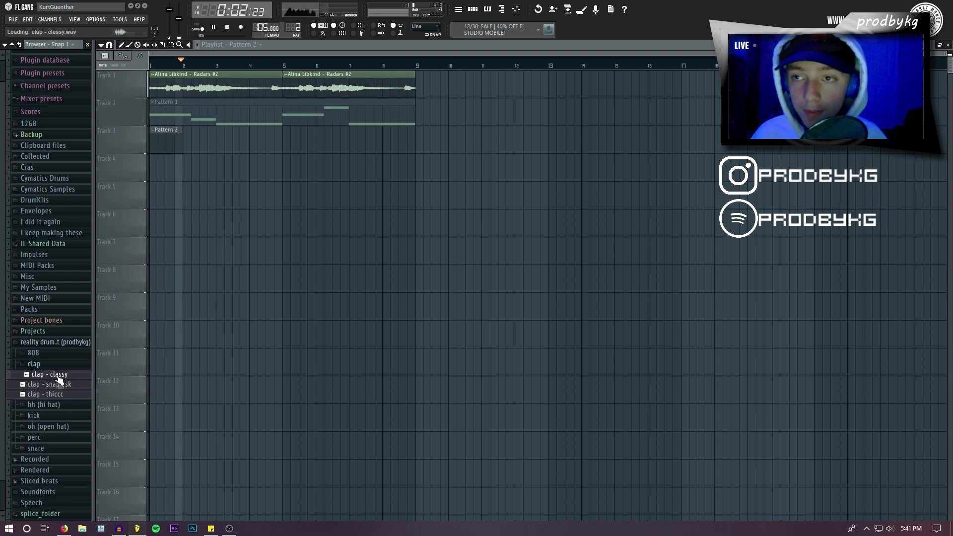
pyautogui.rightClick(58, 376)
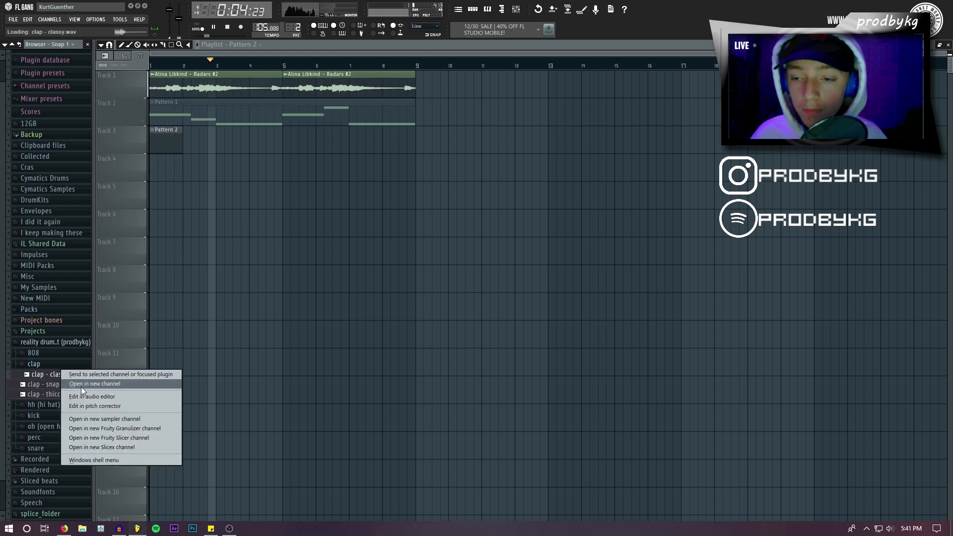
pyautogui.click(82, 386)
pyautogui.click(34, 364)
pyautogui.click(44, 375)
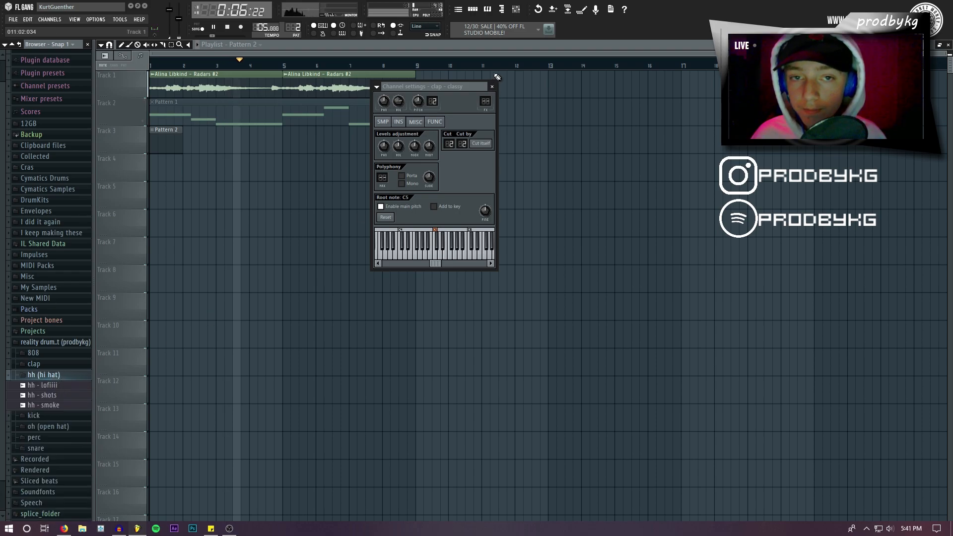
pyautogui.click(491, 87)
# Audition the hi-hat samples and open hh - smoke in a new channel.
pyautogui.click(60, 406)
pyautogui.click(58, 396)
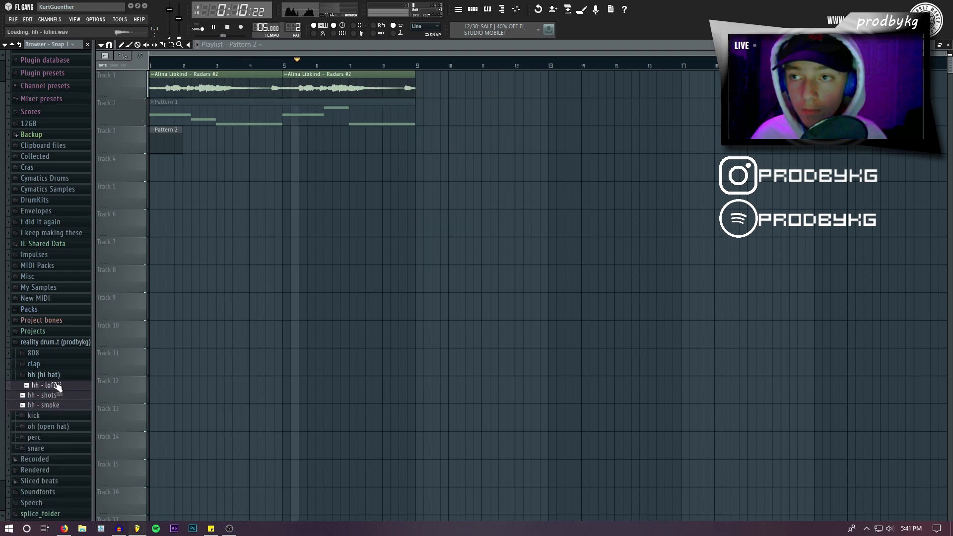
pyautogui.click(58, 405)
pyautogui.rightClick(58, 406)
pyautogui.click(84, 414)
pyautogui.click(59, 377)
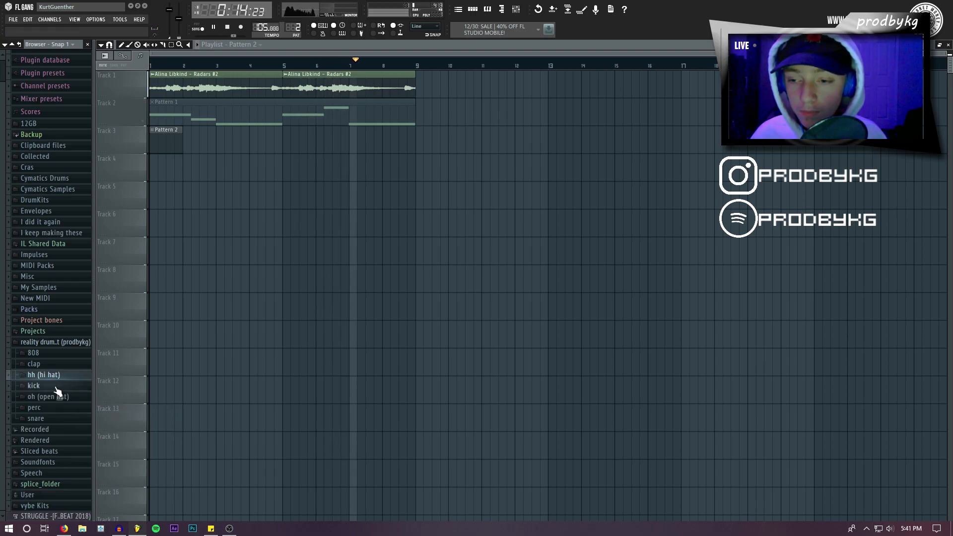
# Audition the kick samples and open kick - juice in a new channel.
pyautogui.click(58, 387)
pyautogui.click(61, 406)
pyautogui.click(60, 416)
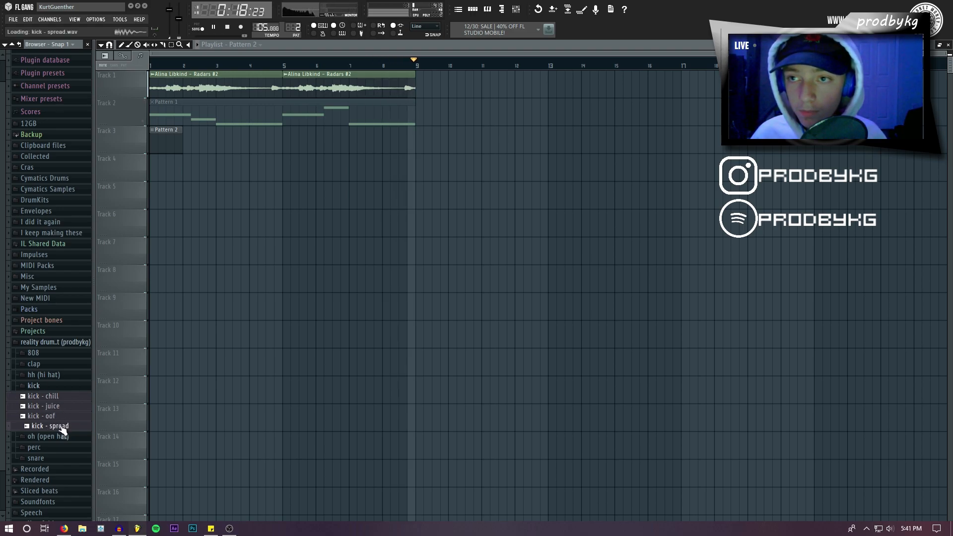
pyautogui.click(61, 408)
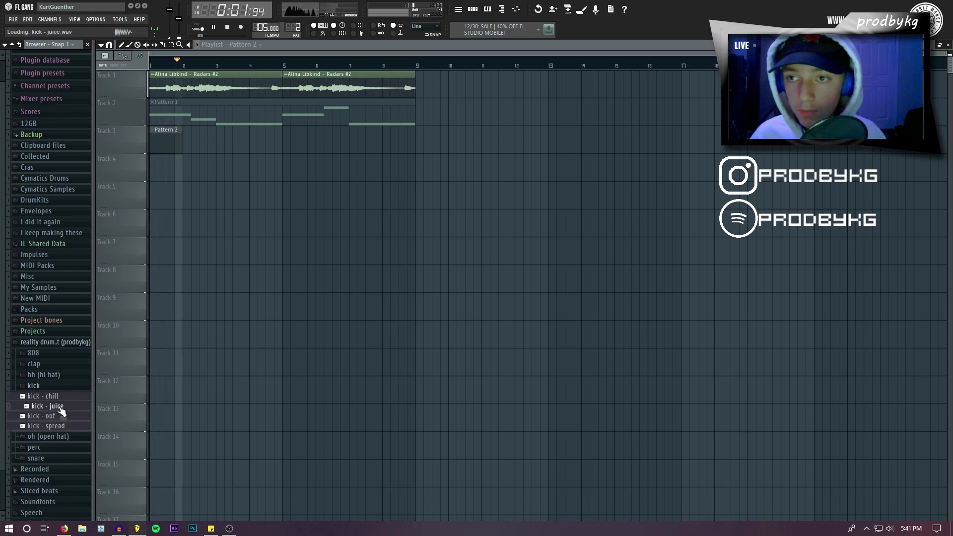
pyautogui.rightClick(61, 403)
pyautogui.click(69, 414)
pyautogui.click(49, 385)
# Audition an open hat sample from the drum kit and open it in a new channel.
pyautogui.click(62, 396)
pyautogui.click(58, 427)
pyautogui.rightClick(58, 427)
pyautogui.click(68, 431)
pyautogui.click(58, 397)
# Audition the perc samples beast, bell, dice roll and pan, and open the preferred one in a new channel.
pyautogui.click(58, 408)
pyautogui.click(58, 418)
pyautogui.click(59, 428)
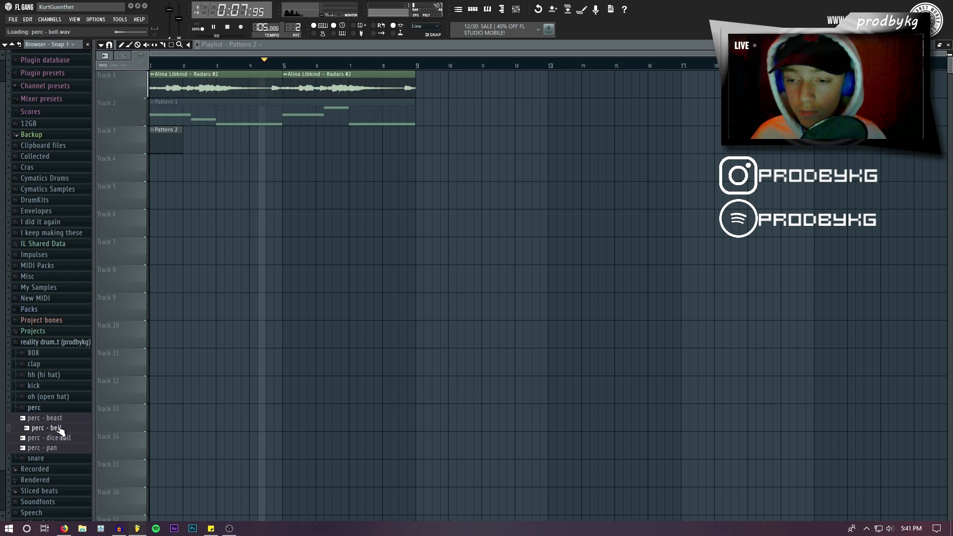
pyautogui.click(60, 438)
pyautogui.click(62, 448)
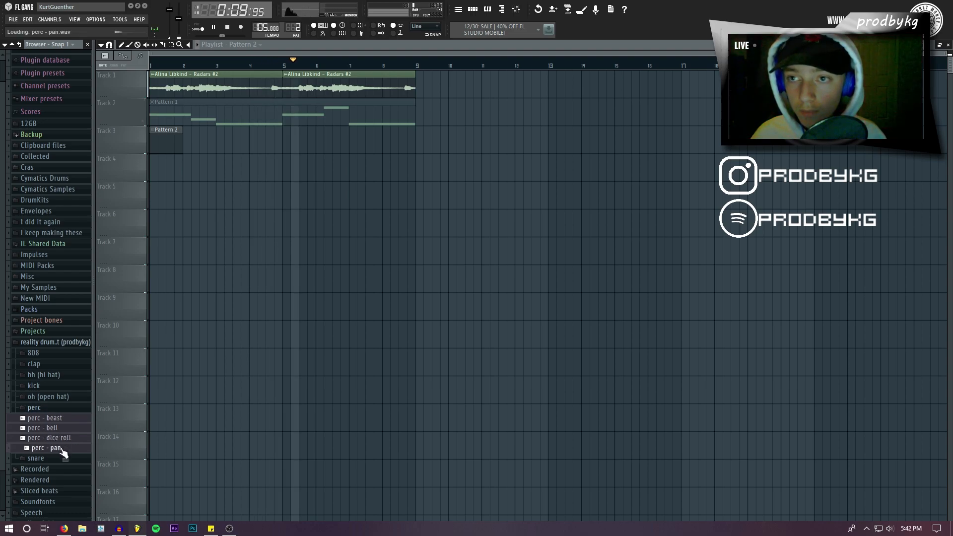
pyautogui.rightClick(62, 417)
pyautogui.click(76, 430)
pyautogui.click(60, 410)
# Audition the snare samples, open snare - percy in a new channel, stop playback and collapse the drum kit folder.
pyautogui.click(57, 420)
pyautogui.click(63, 430)
pyautogui.click(65, 438)
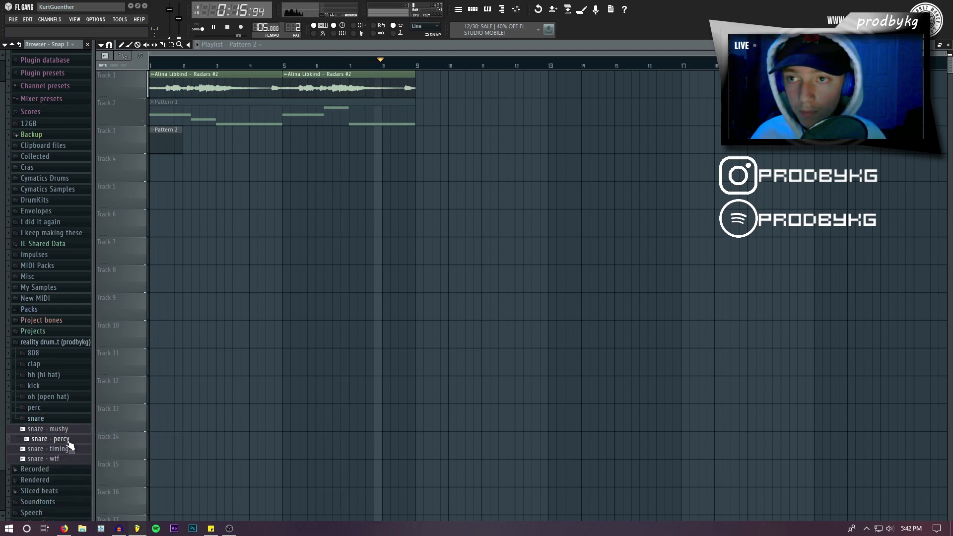
pyautogui.click(68, 448)
pyautogui.click(68, 458)
pyautogui.click(67, 440)
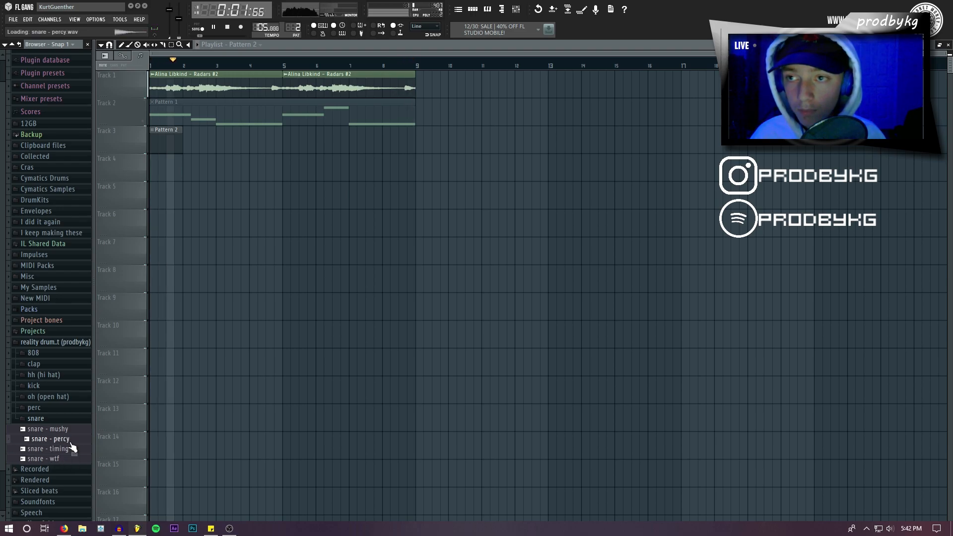
pyautogui.rightClick(69, 440)
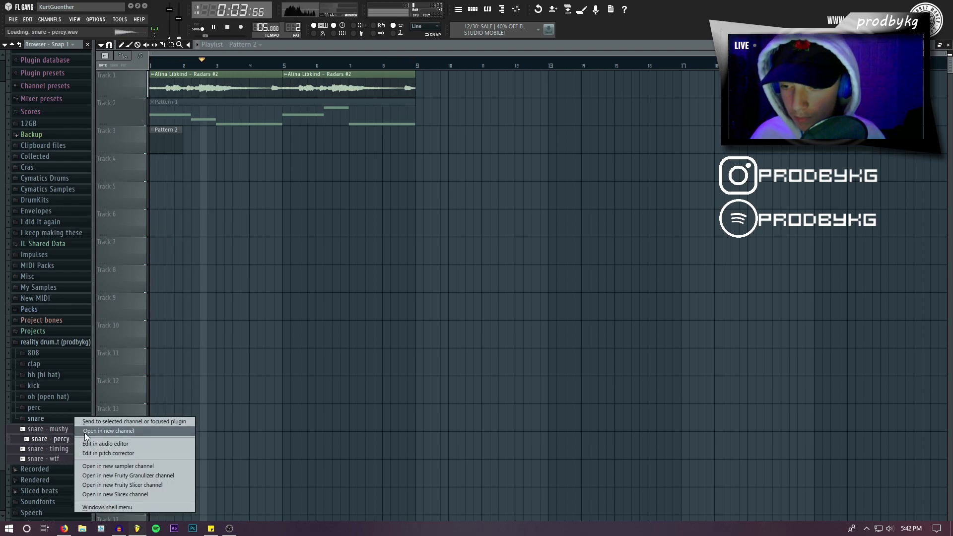
pyautogui.click(84, 433)
pyautogui.press('space')
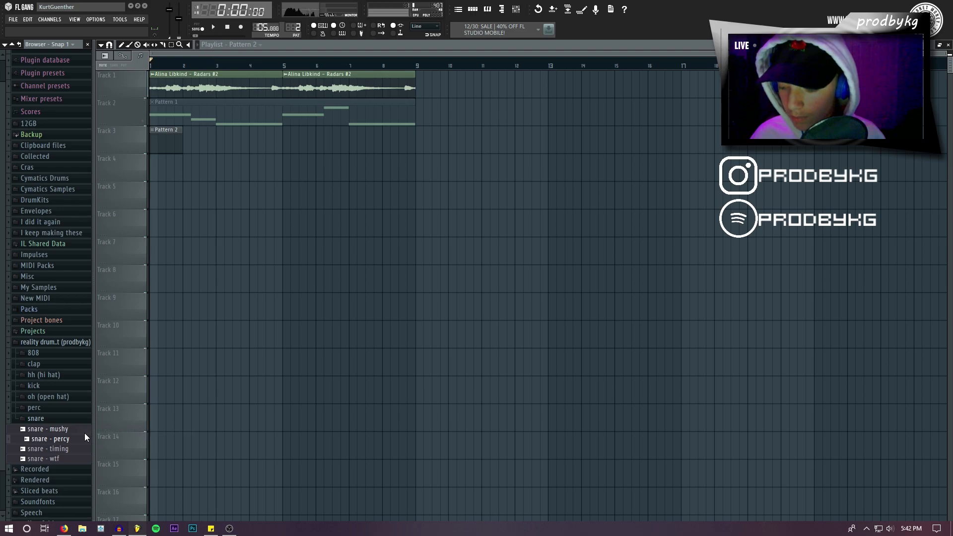
pyautogui.click(54, 419)
pyautogui.click(69, 344)
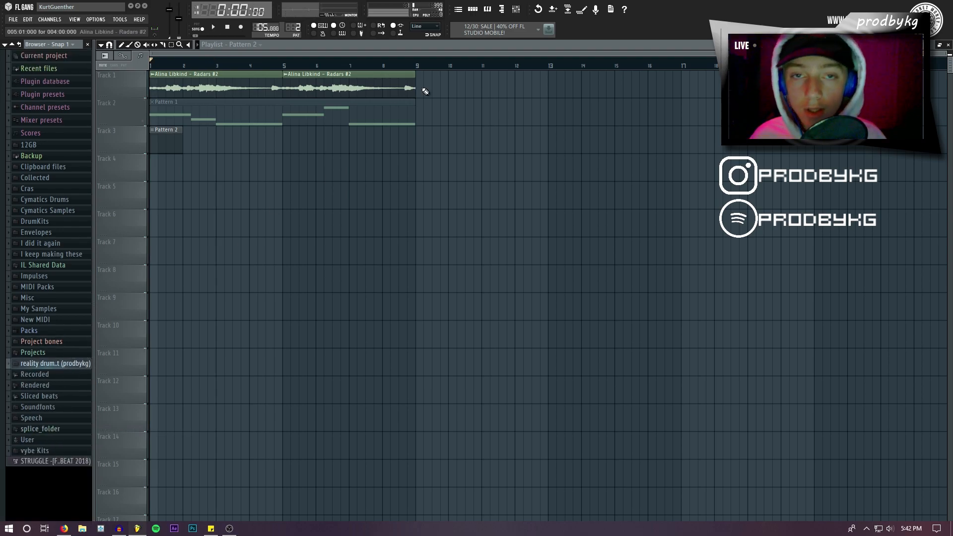
# Extend the Pattern 2 step grid to 64 steps and place clap - classy hits on steps 9, 25, 41 and 57.
pyautogui.click(474, 9)
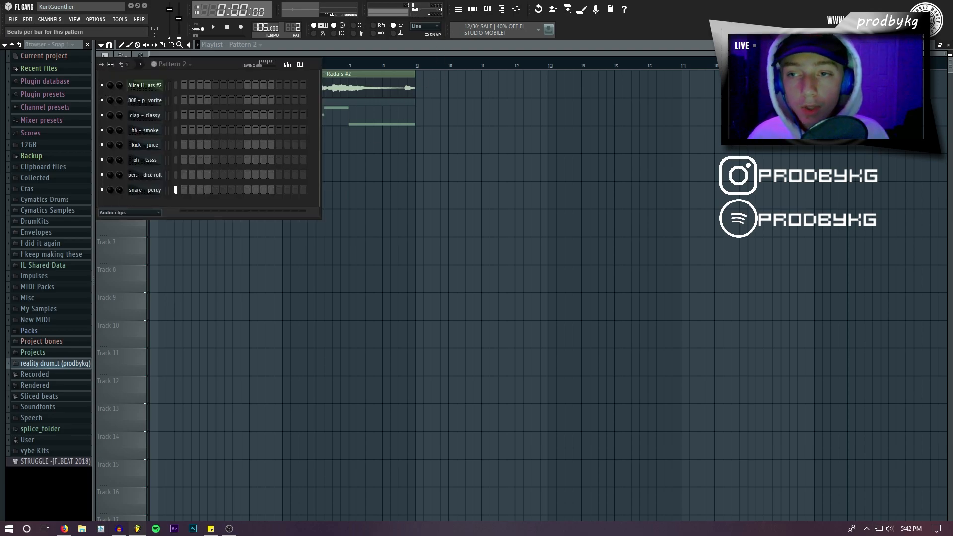
pyautogui.click(115, 65)
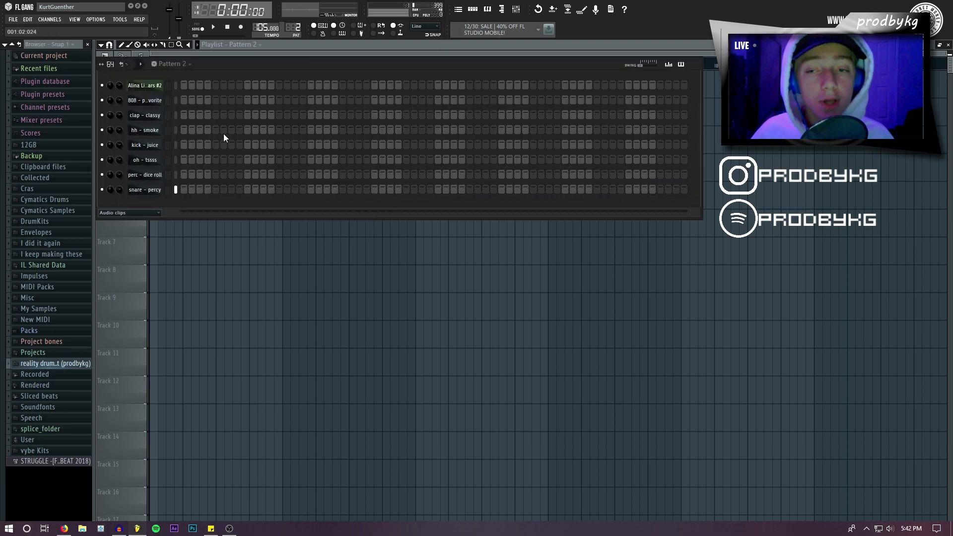
pyautogui.click(247, 116)
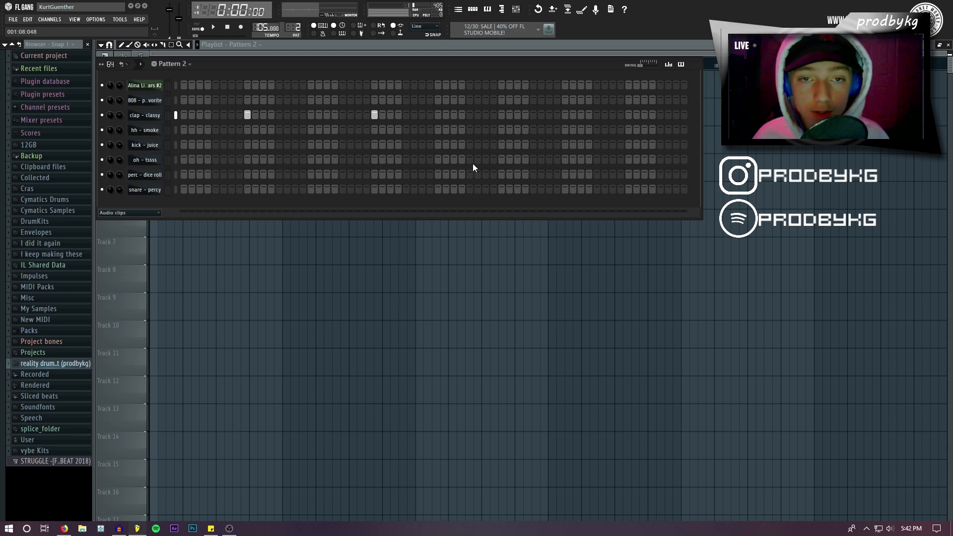
pyautogui.click(627, 115)
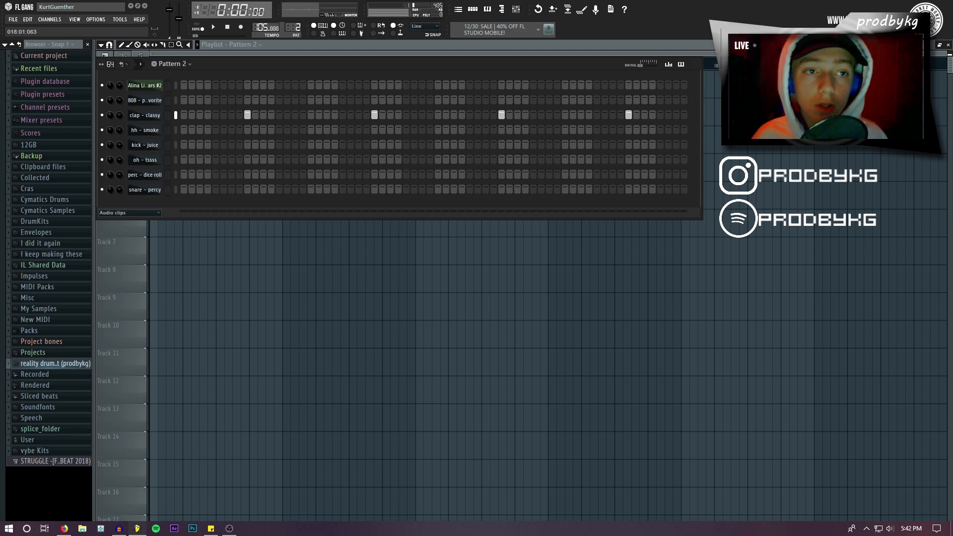
# Play the arrangement to hear the claps against the sample and 808, and stop playback with the drum step grid showing.
pyautogui.press('F6')
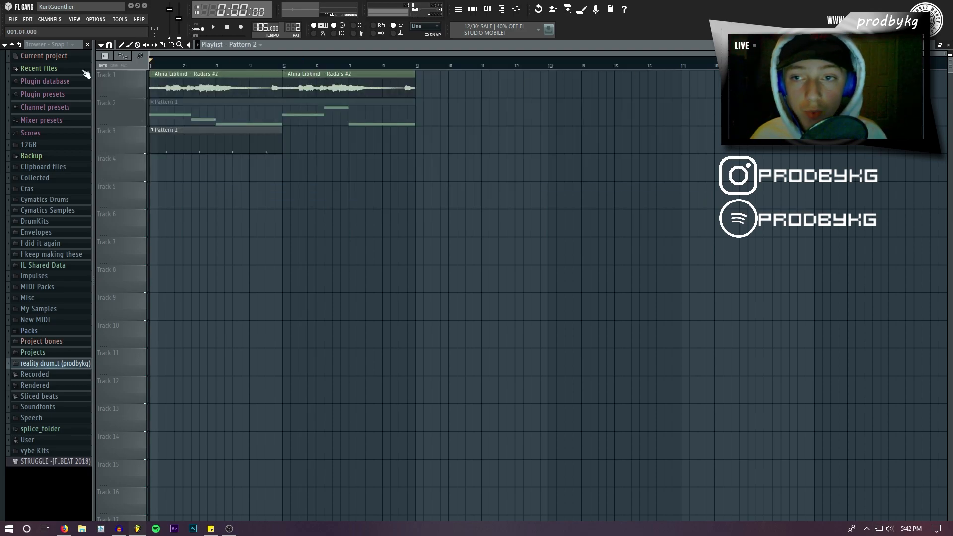
pyautogui.press('space')
pyautogui.press('F6')
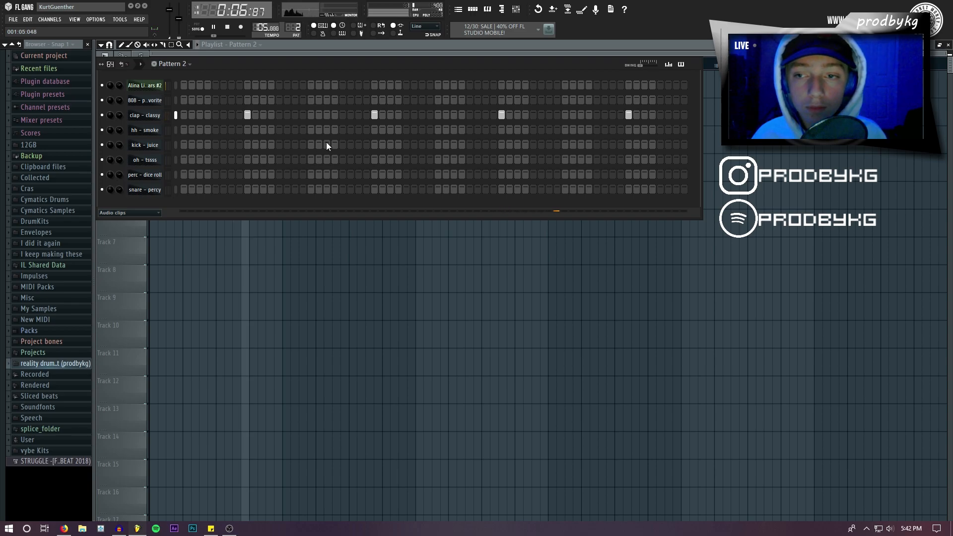
pyautogui.press('space')
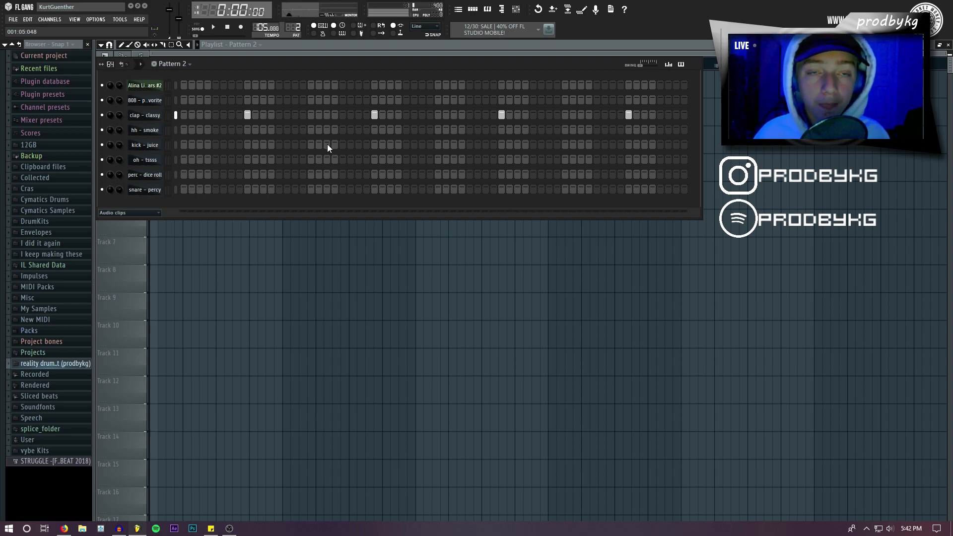